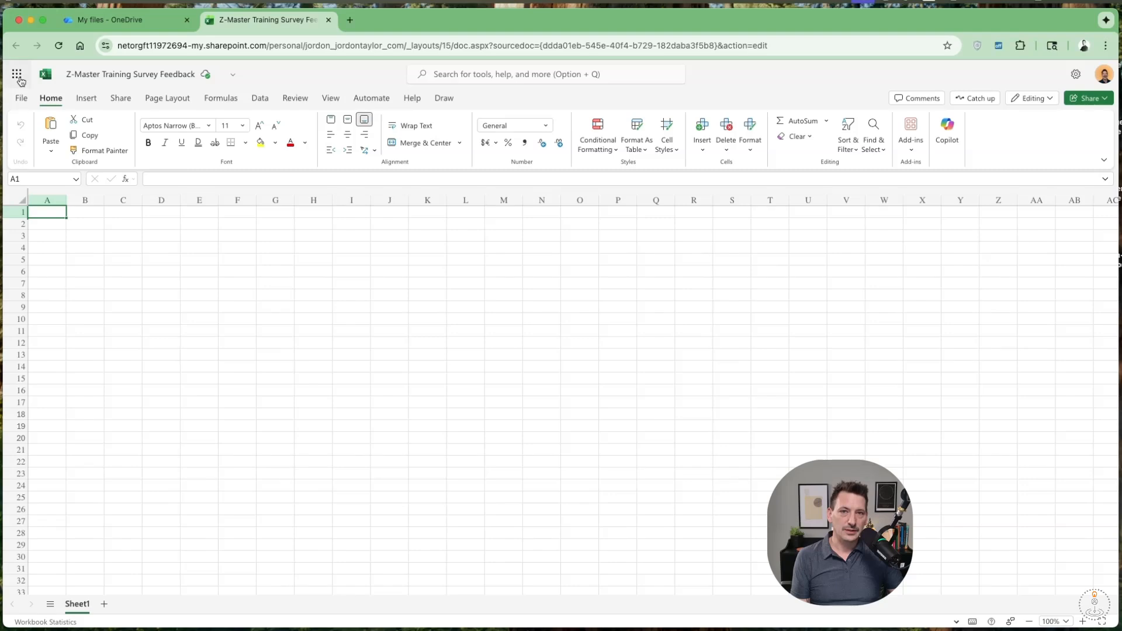
# Open the Marcel - Post Training Survey form in Microsoft Forms and open its collected responses as an Excel workbook.
pyautogui.click(17, 75)
pyautogui.click(255, 252)
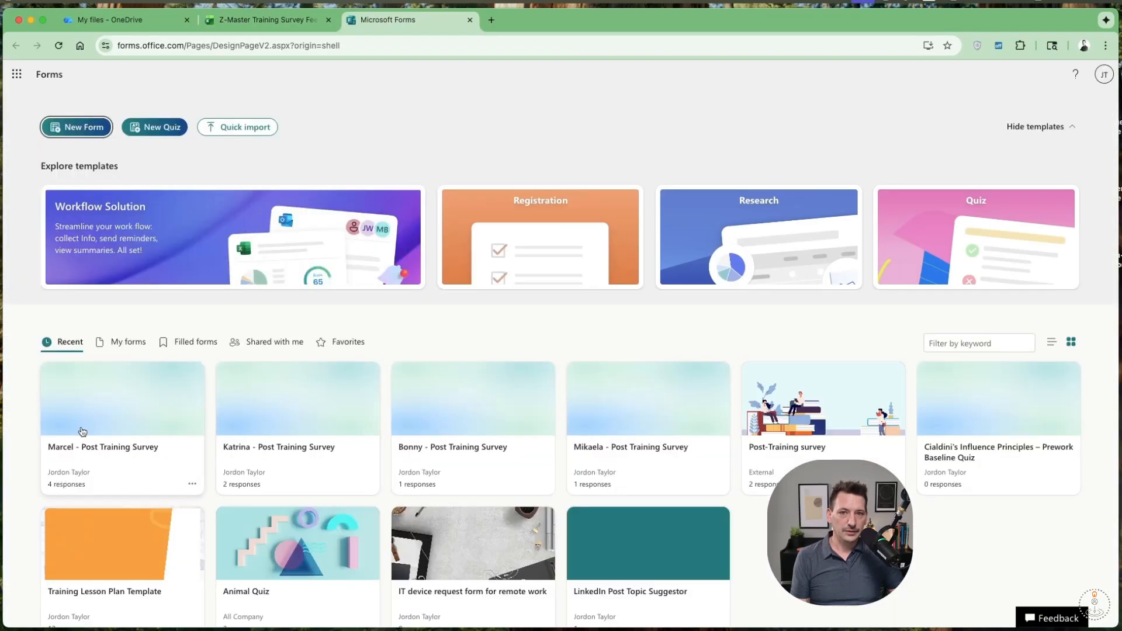
pyautogui.click(82, 432)
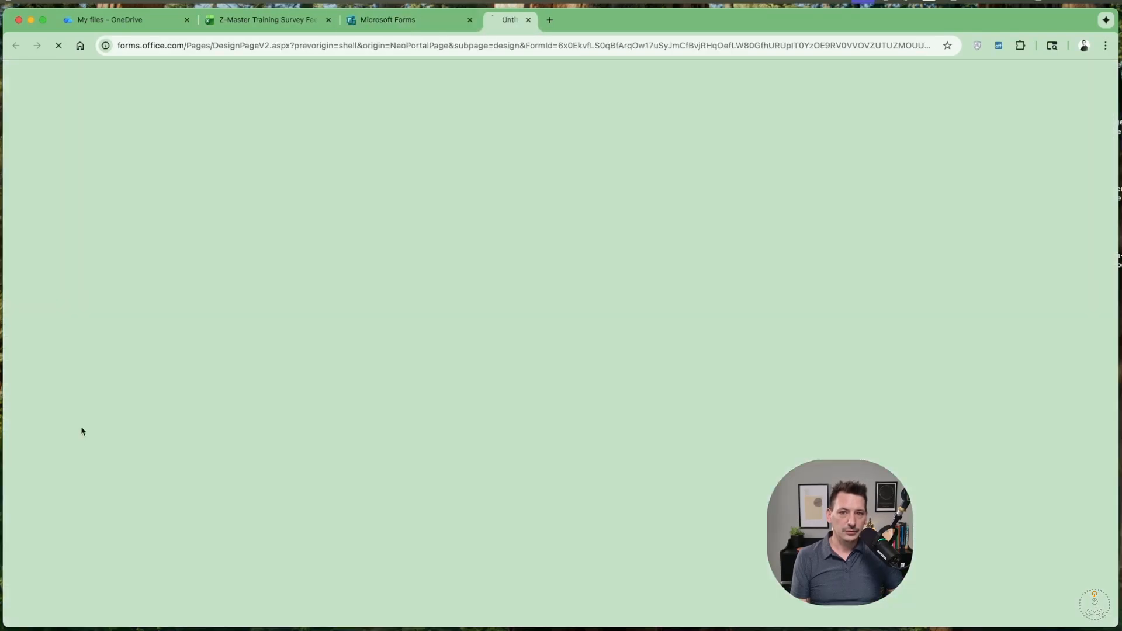
pyautogui.click(988, 102)
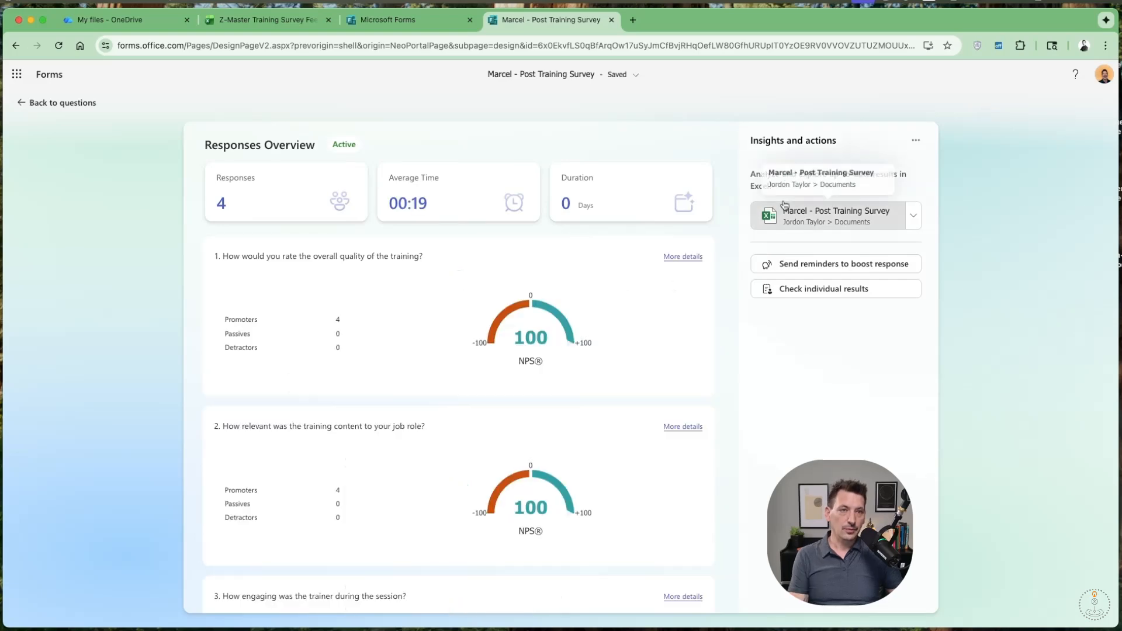
pyautogui.click(830, 216)
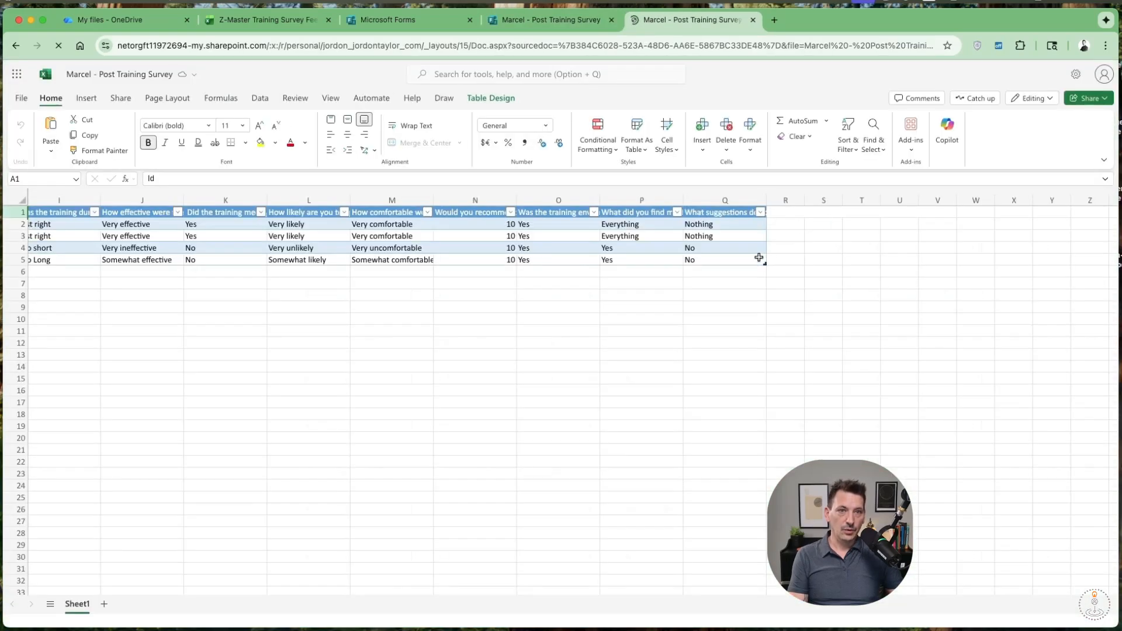
# Copy the entire survey response table, from the Id header in A1 through cell Q5.
pyautogui.moveTo(758, 257); pyautogui.dragTo(146, 238)
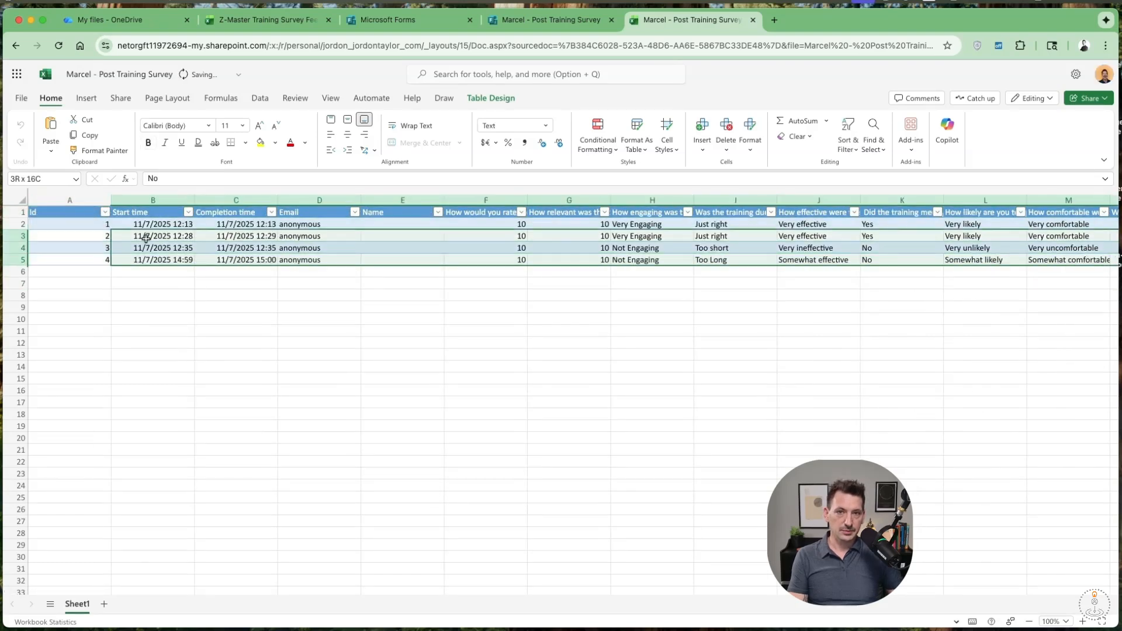
pyautogui.click(508, 376)
pyautogui.hscroll(8, 509, 377)
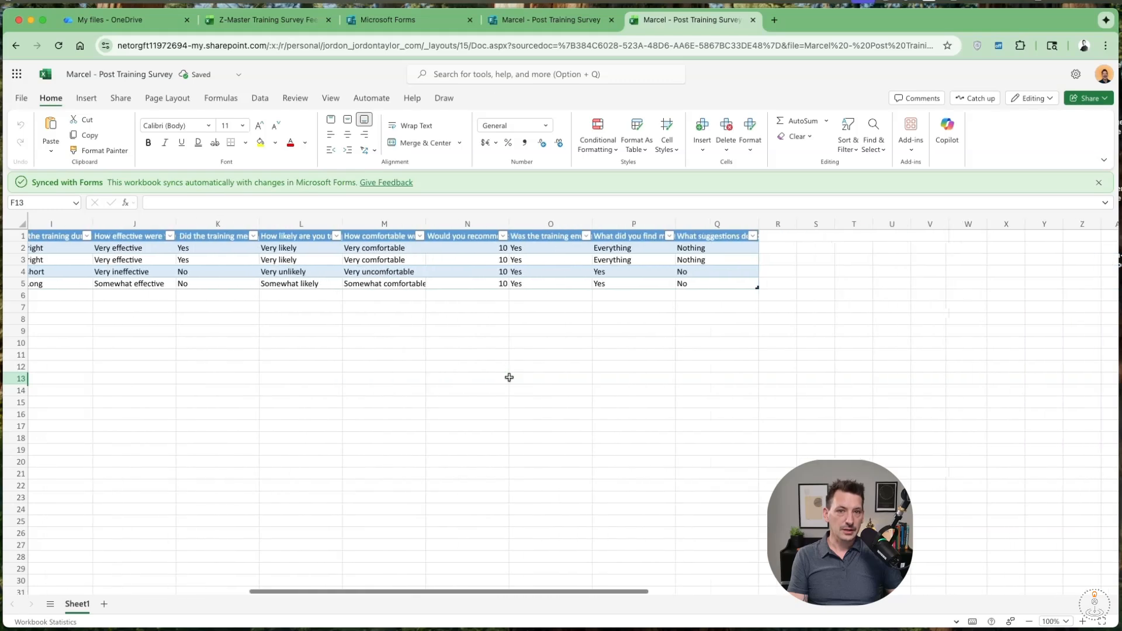
pyautogui.hscroll(2, 509, 377)
pyautogui.moveTo(611, 284); pyautogui.dragTo(24, 232)
pyautogui.press('super+c')
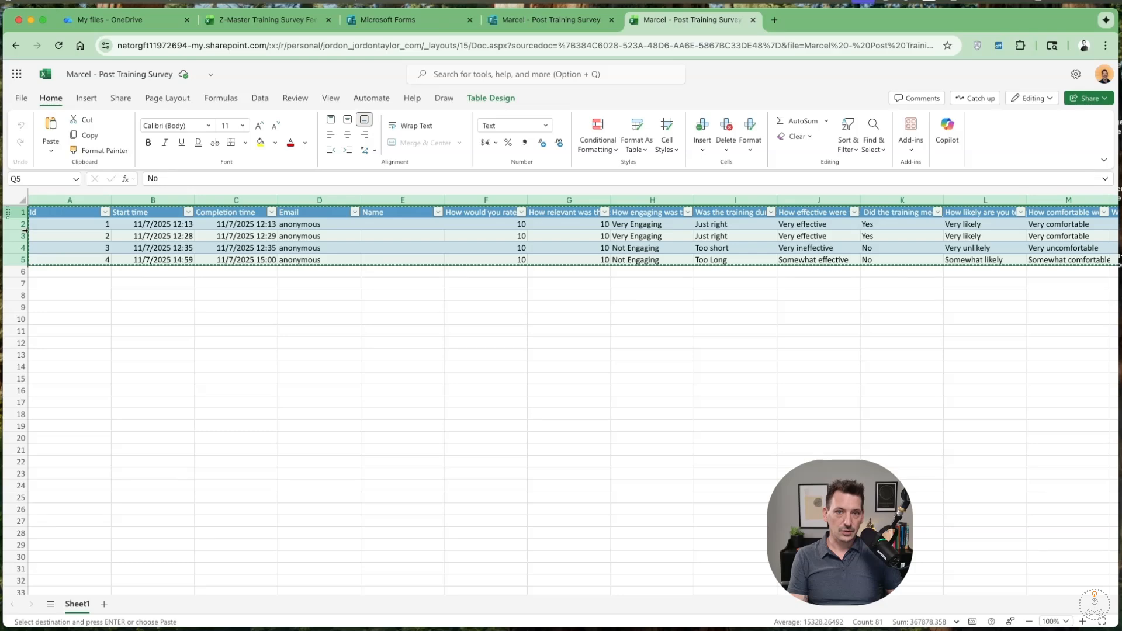
# Paste the copied table at cell A1 of the Z-Master Training Survey Feedback workbook and check its table name.
pyautogui.click(280, 23)
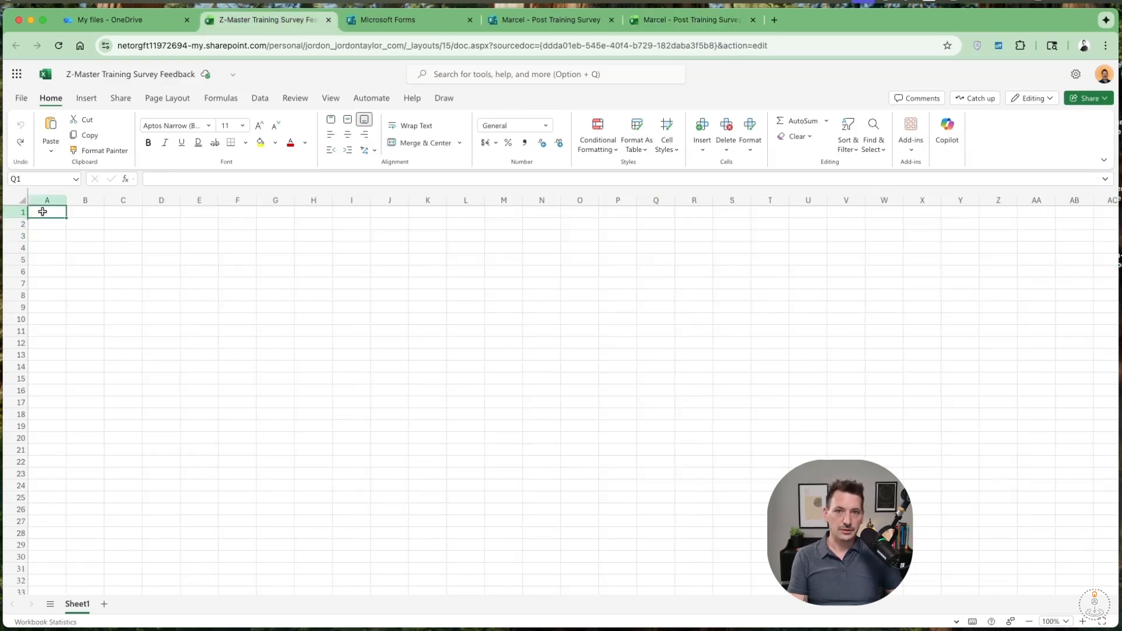
pyautogui.press('super+v')
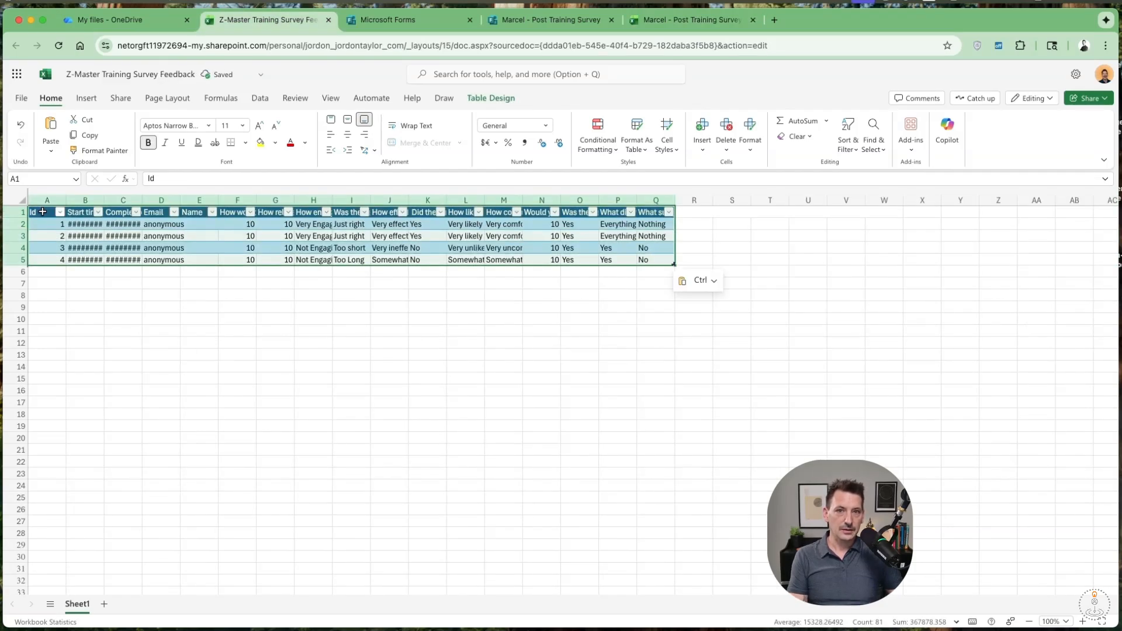
pyautogui.click(478, 99)
pyautogui.click(66, 118)
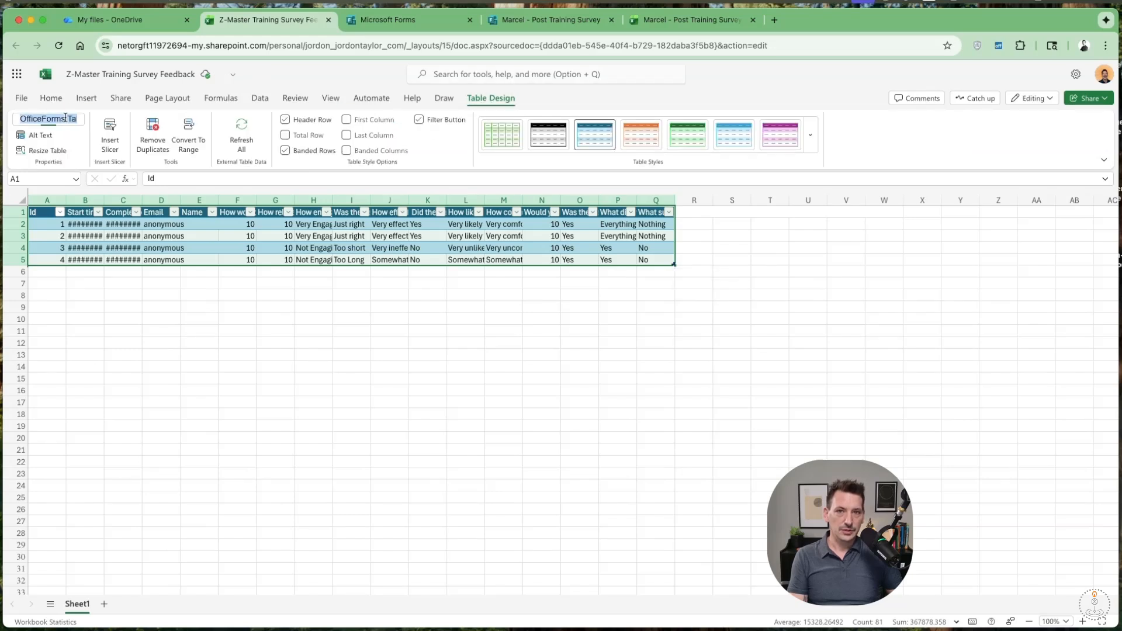
pyautogui.click(53, 122)
pyautogui.moveTo(48, 120); pyautogui.dragTo(110, 124)
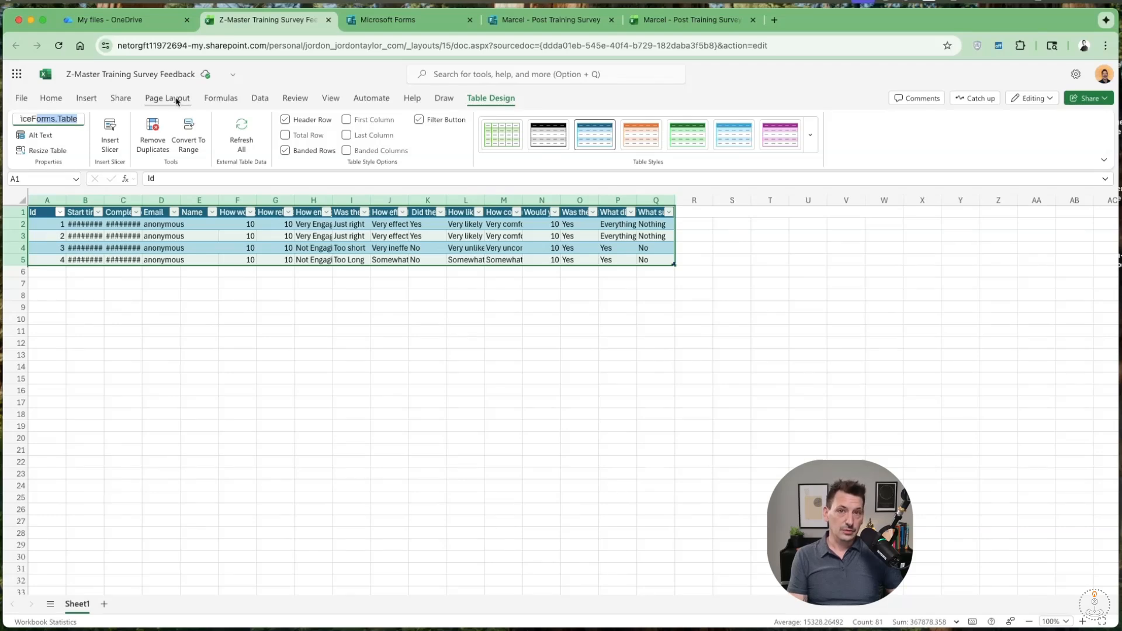
# Switch to Power Automate and generate a flow from the prompt "when a form is submitted add the response to an excel spreadsheet".
pyautogui.click(16, 76)
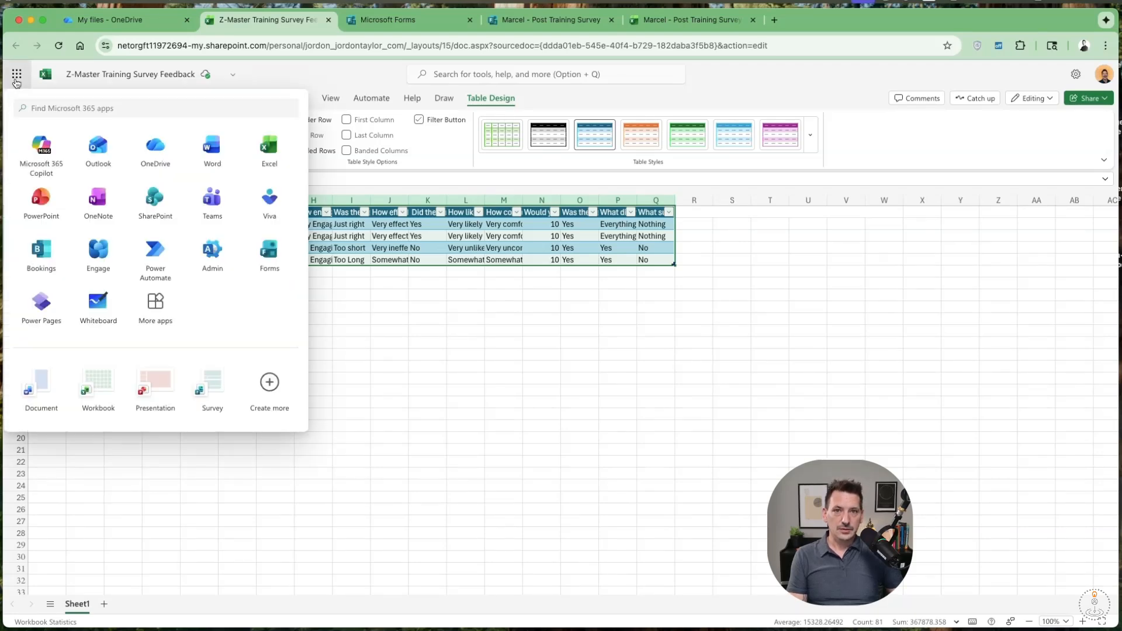
pyautogui.click(155, 265)
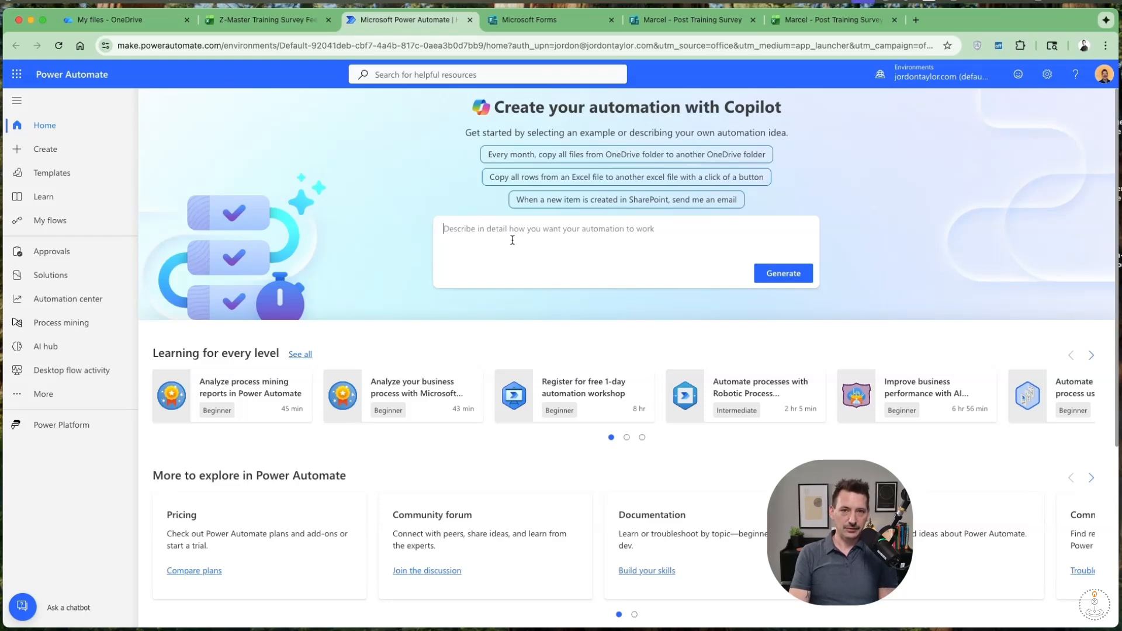
pyautogui.press('super+v')
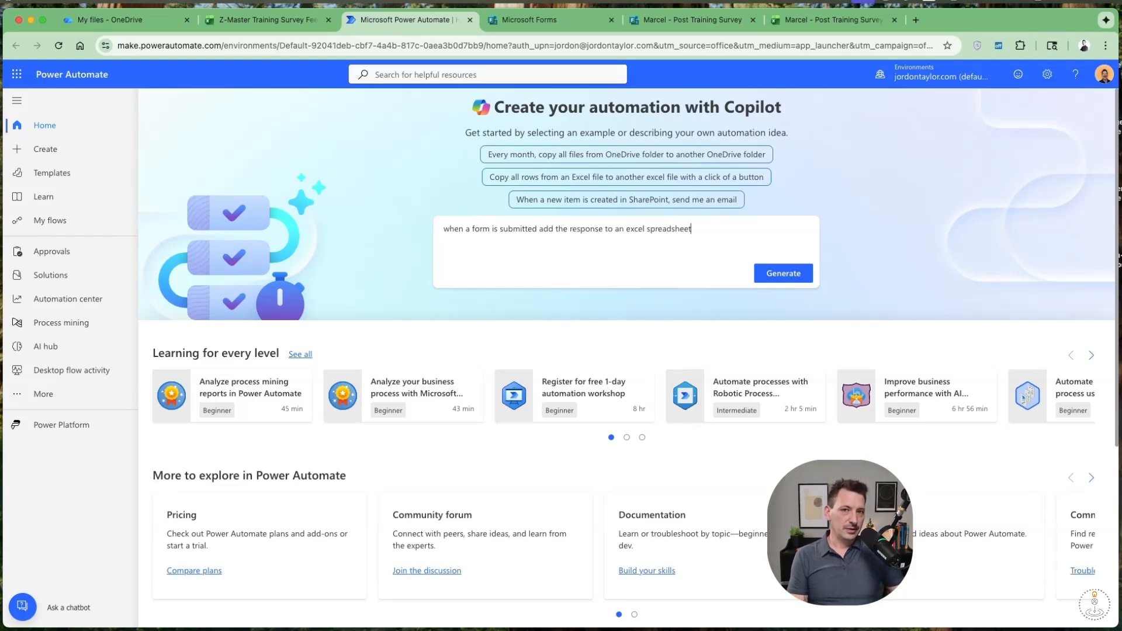
pyautogui.click(779, 265)
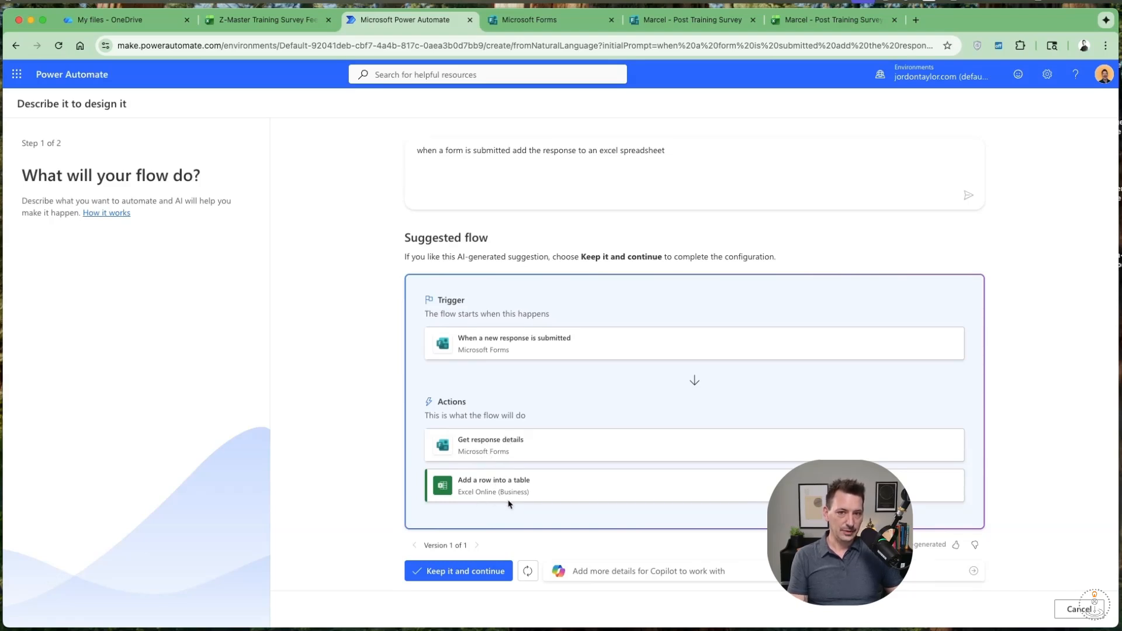
# Accept the suggested flow, keep the Microsoft Forms and Excel Online (Business) connections, and create the flow.
pyautogui.click(471, 575)
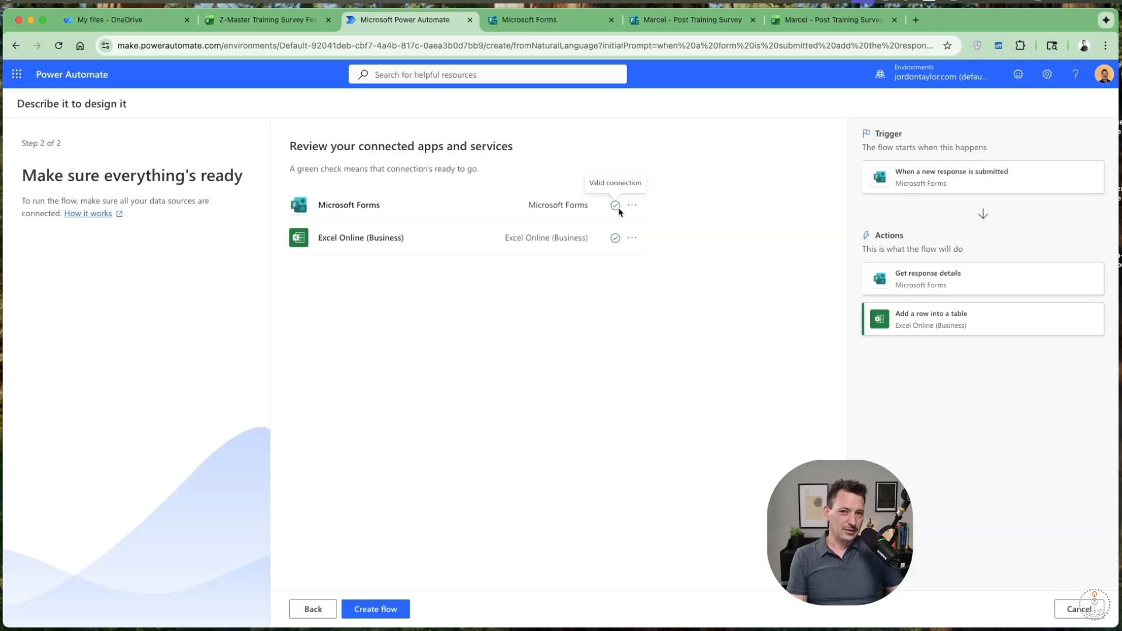
pyautogui.click(390, 613)
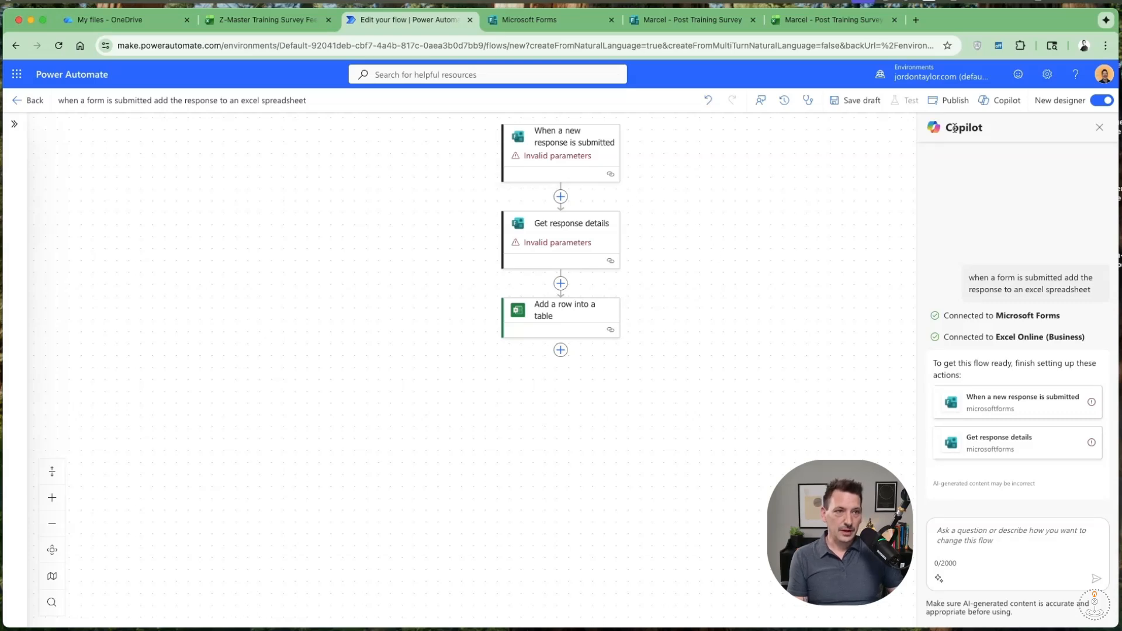
pyautogui.click(993, 110)
pyautogui.click(992, 109)
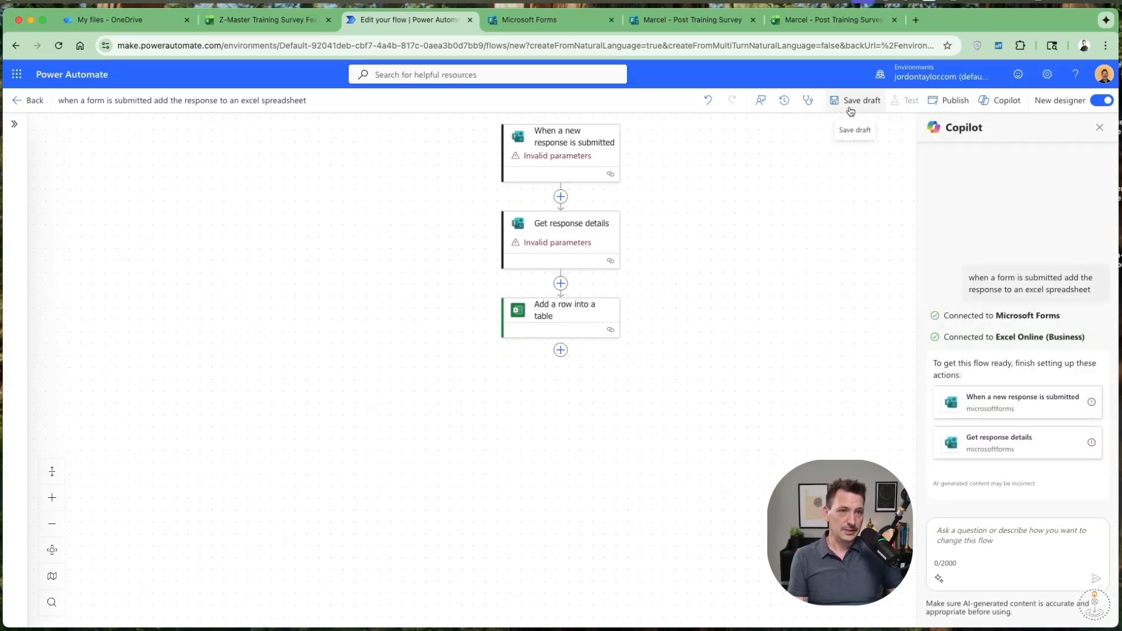
# Set the form of the "When a new response is submitted" trigger to Marcel - Post Training Survey.
pyautogui.click(561, 147)
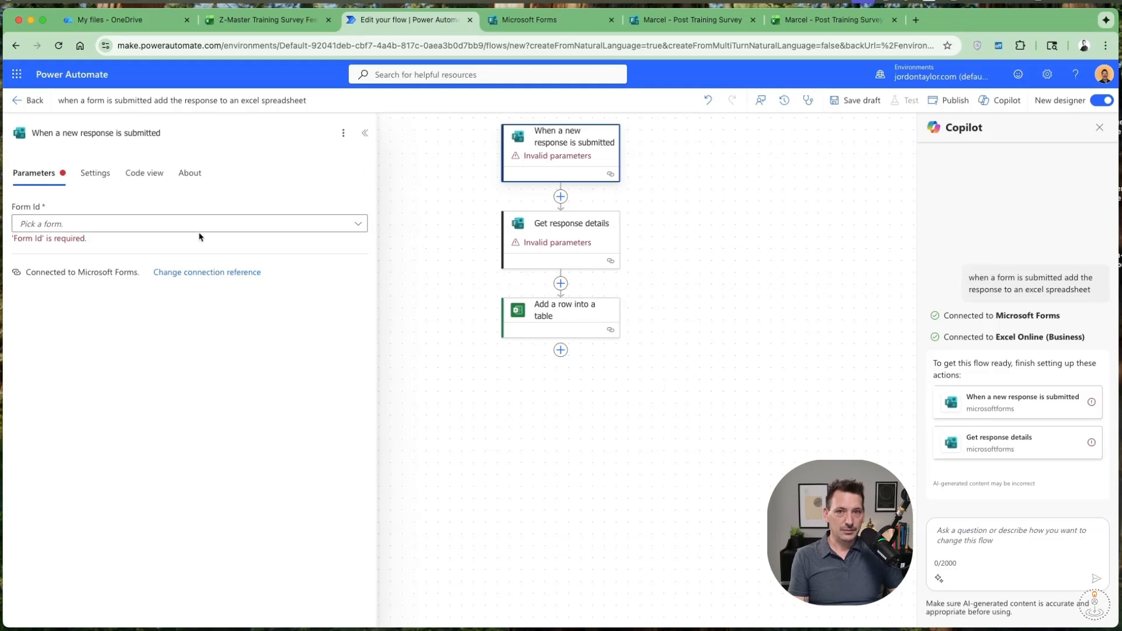
pyautogui.click(148, 231)
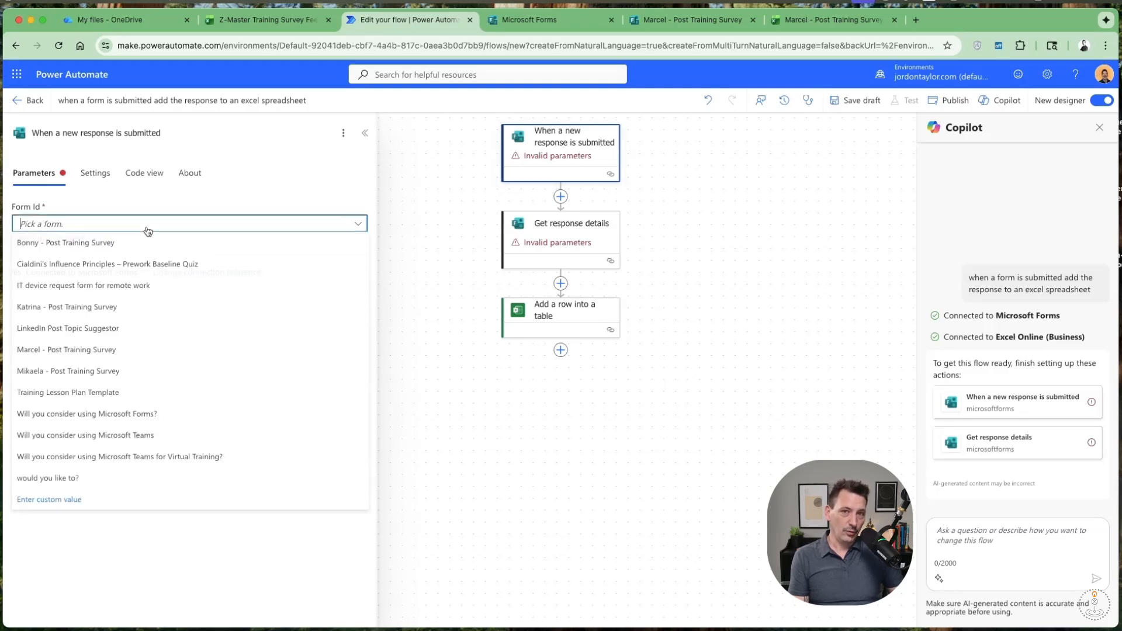
pyautogui.click(121, 351)
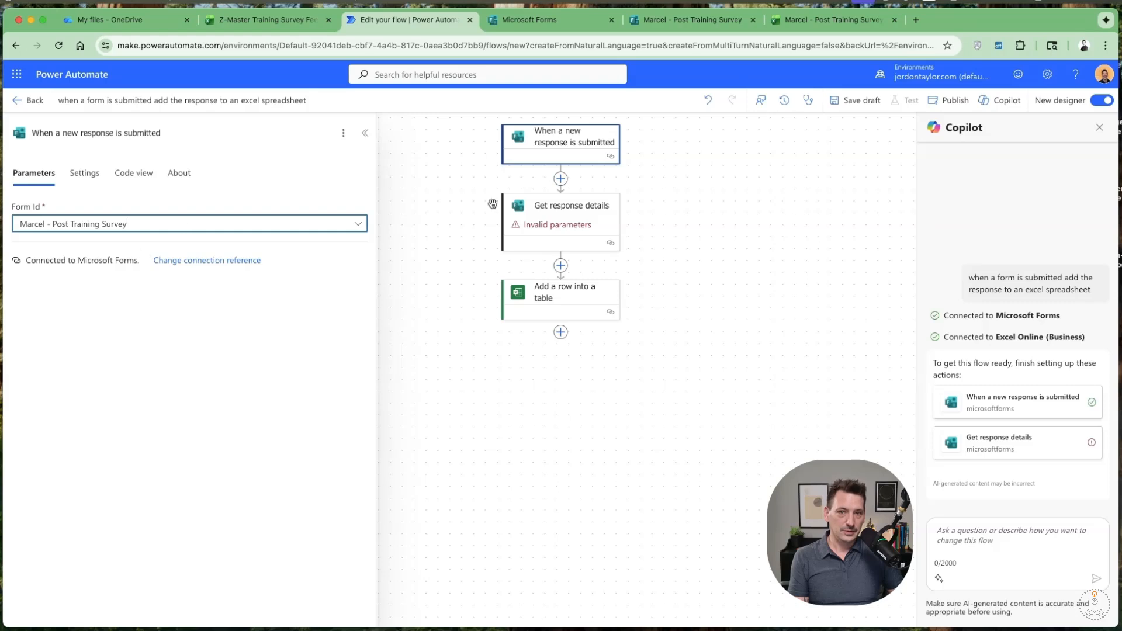
# Set the form of "Get response details" to Marcel - Post Training Survey and check the dynamic content offered for its Response Id.
pyautogui.click(566, 231)
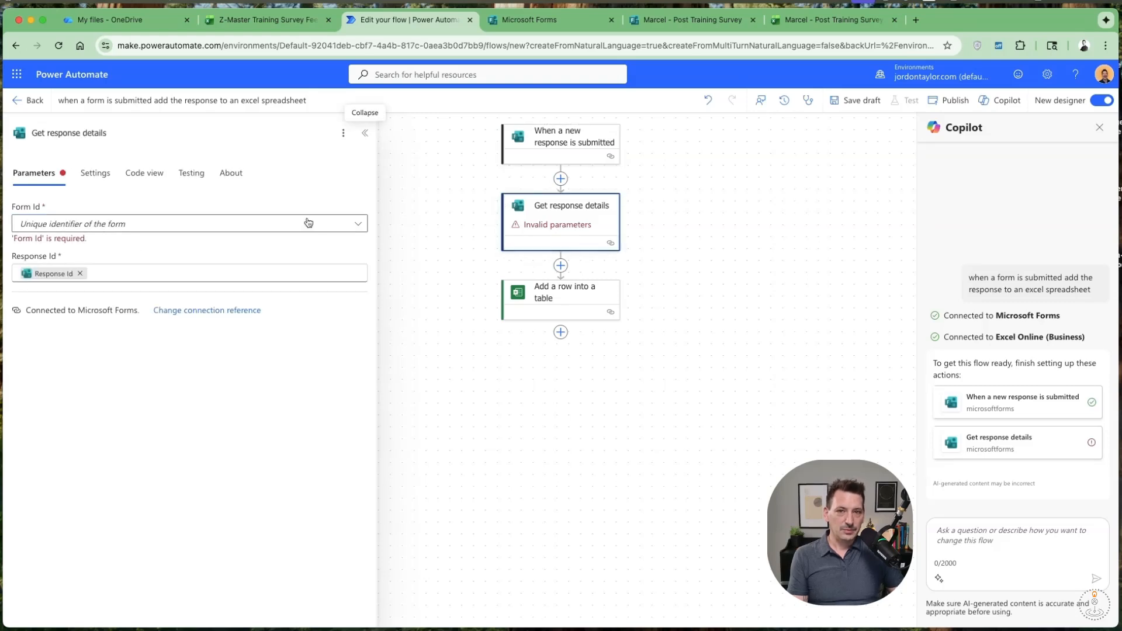
pyautogui.click(359, 224)
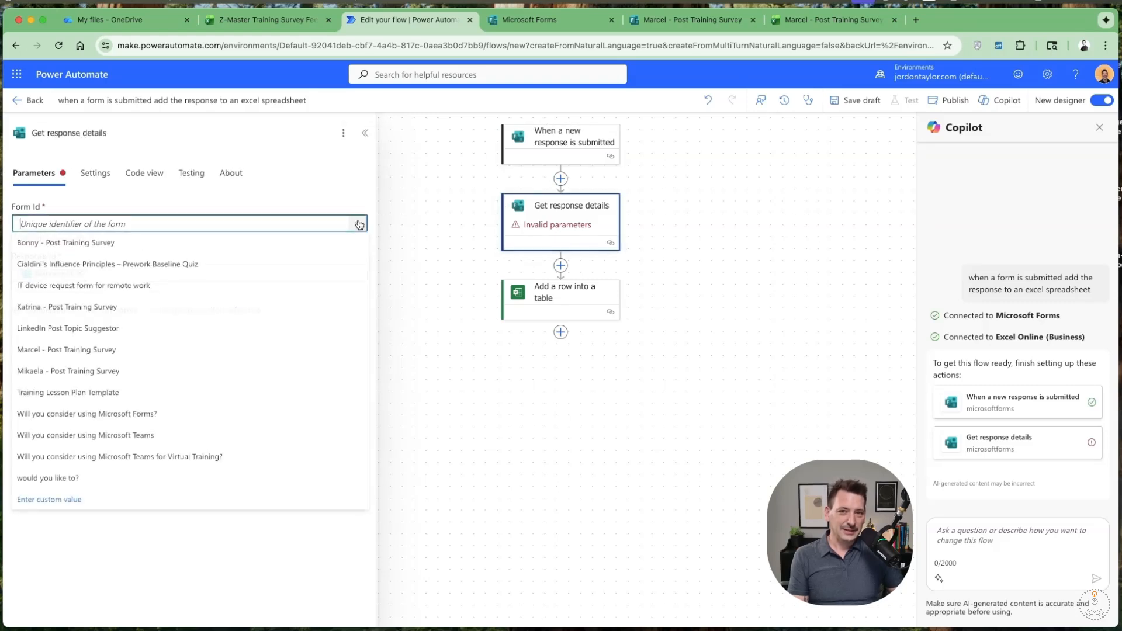
pyautogui.click(211, 347)
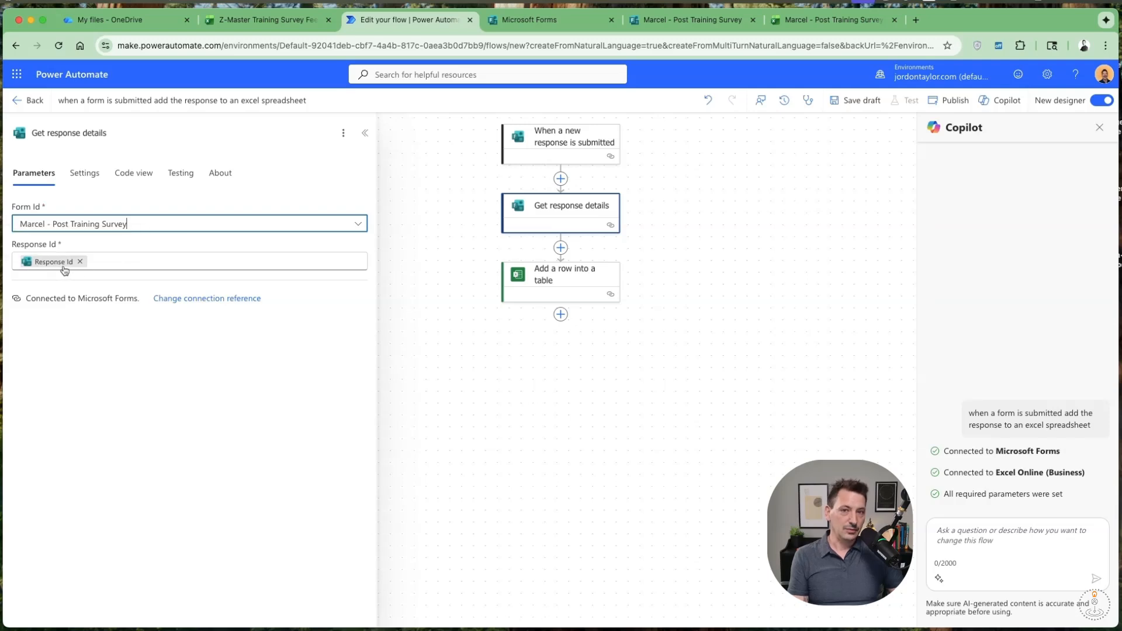
pyautogui.click(135, 266)
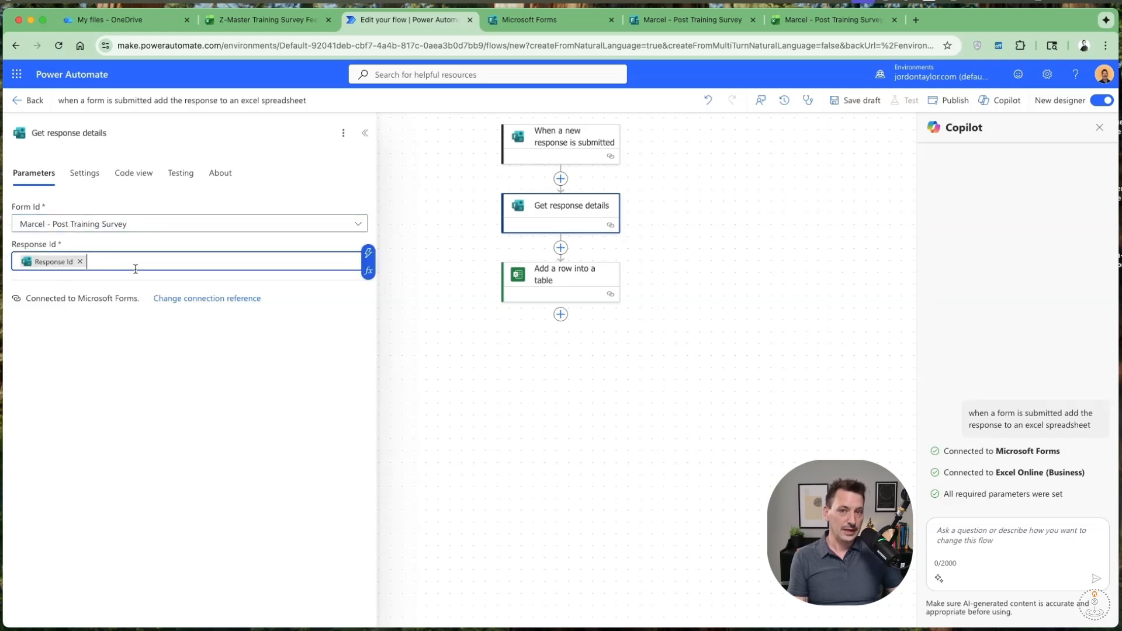
pyautogui.click(369, 253)
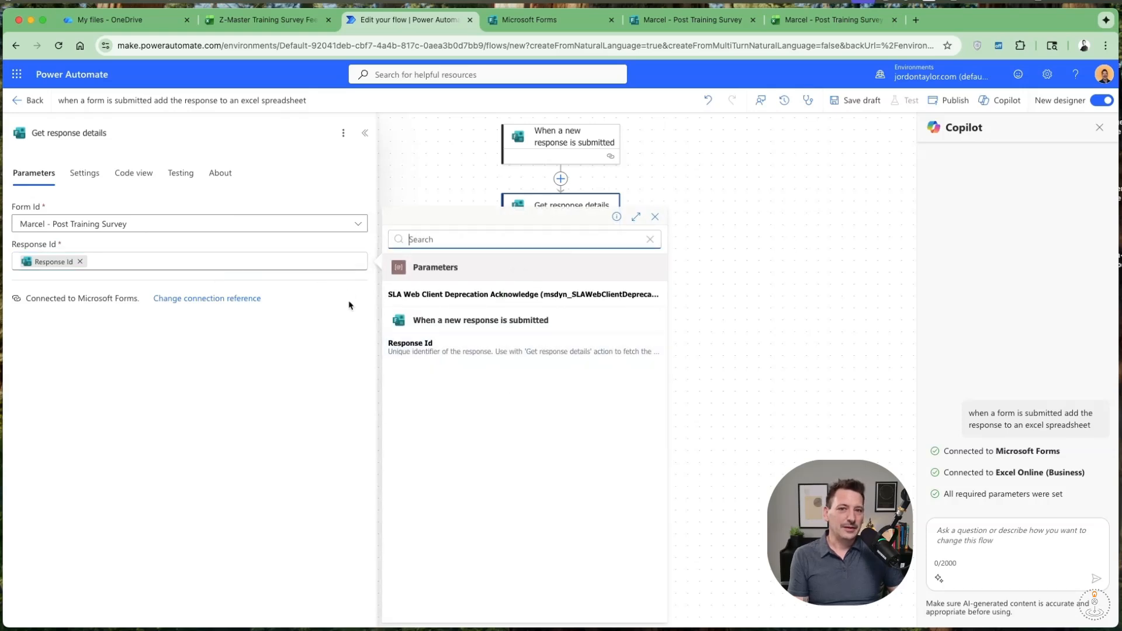
pyautogui.click(672, 256)
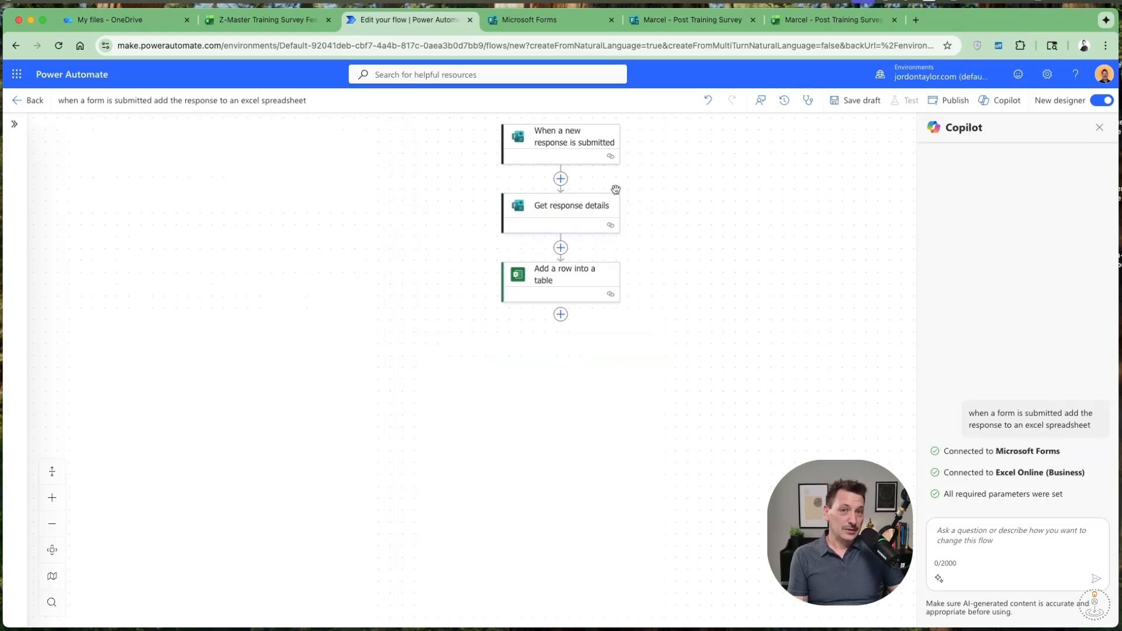
# Set the "Add a row into a table" action's location to OneDrive for Business and its document library to OneDrive.
pyautogui.click(560, 288)
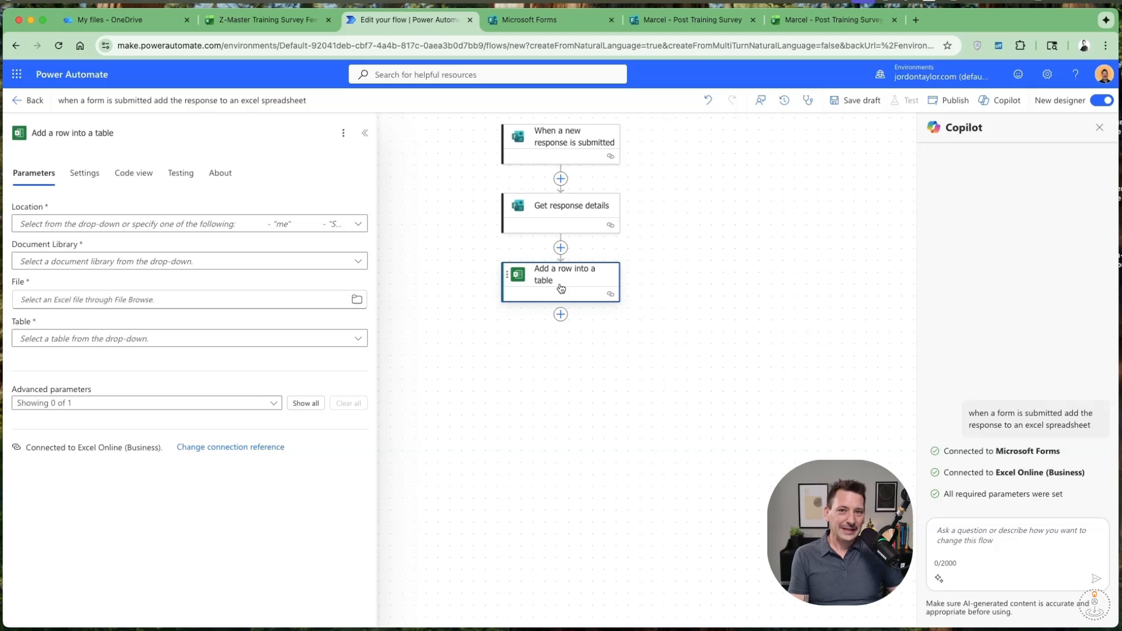
pyautogui.click(359, 224)
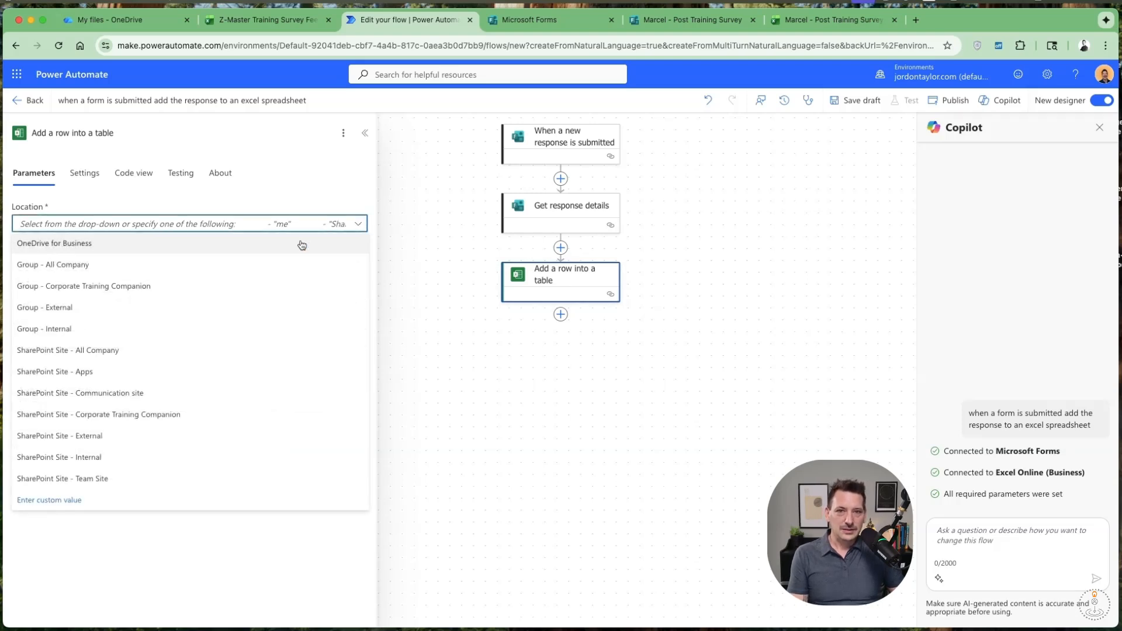
pyautogui.click(299, 244)
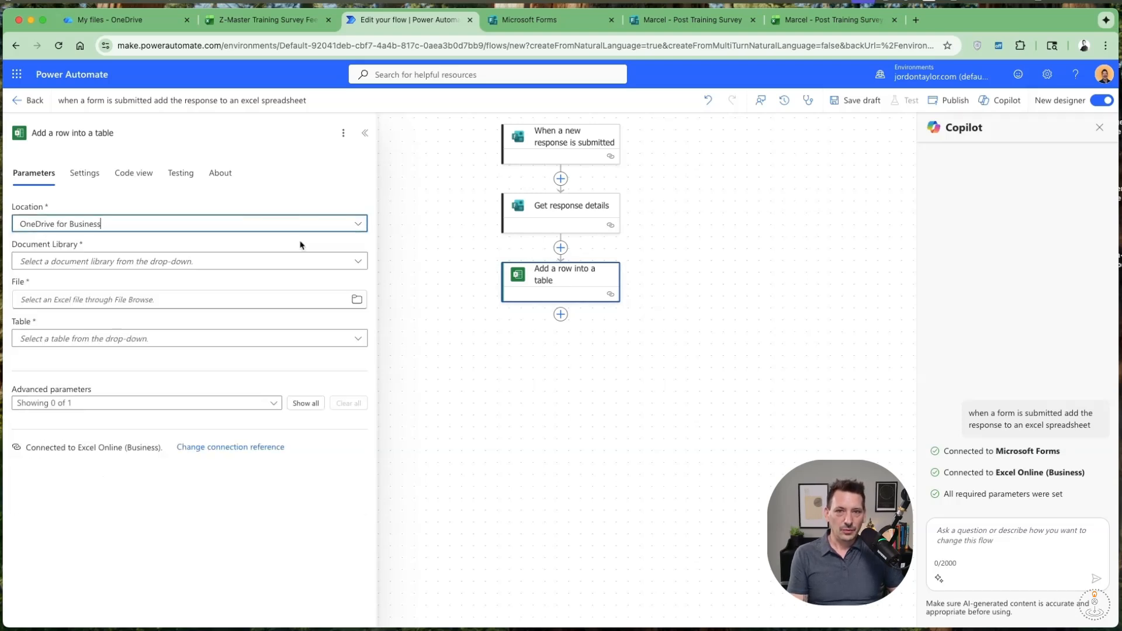
pyautogui.click(358, 262)
pyautogui.click(236, 286)
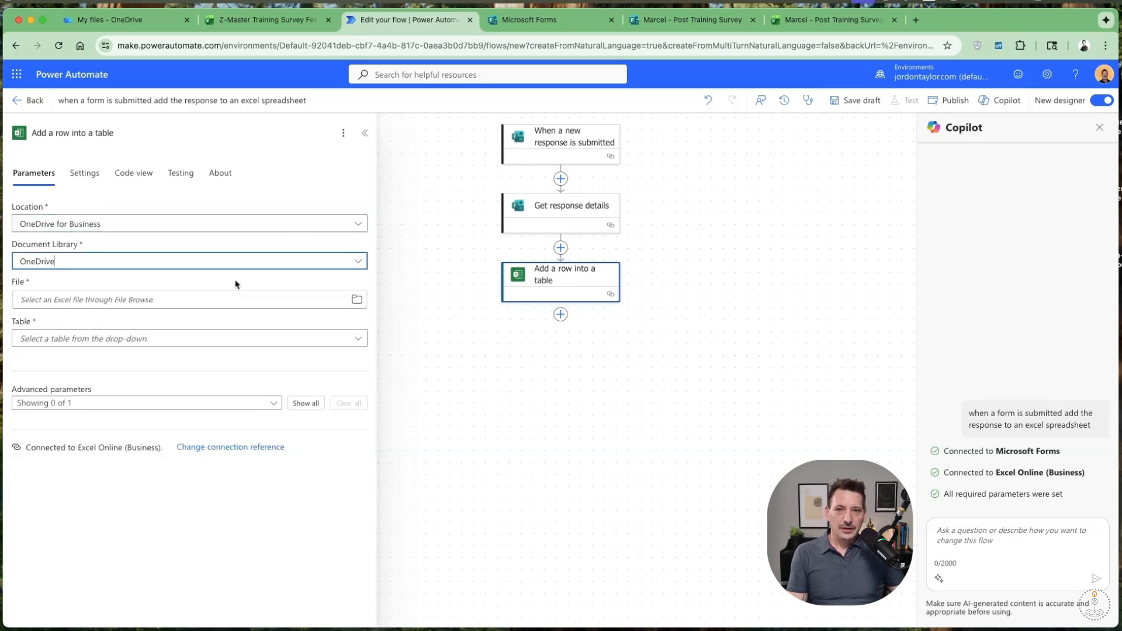
# Set the "Add a row into a table" file to /Z-Master Training Survey Feedback.xlsx and its table to OfficeForms.Table.
pyautogui.click(356, 301)
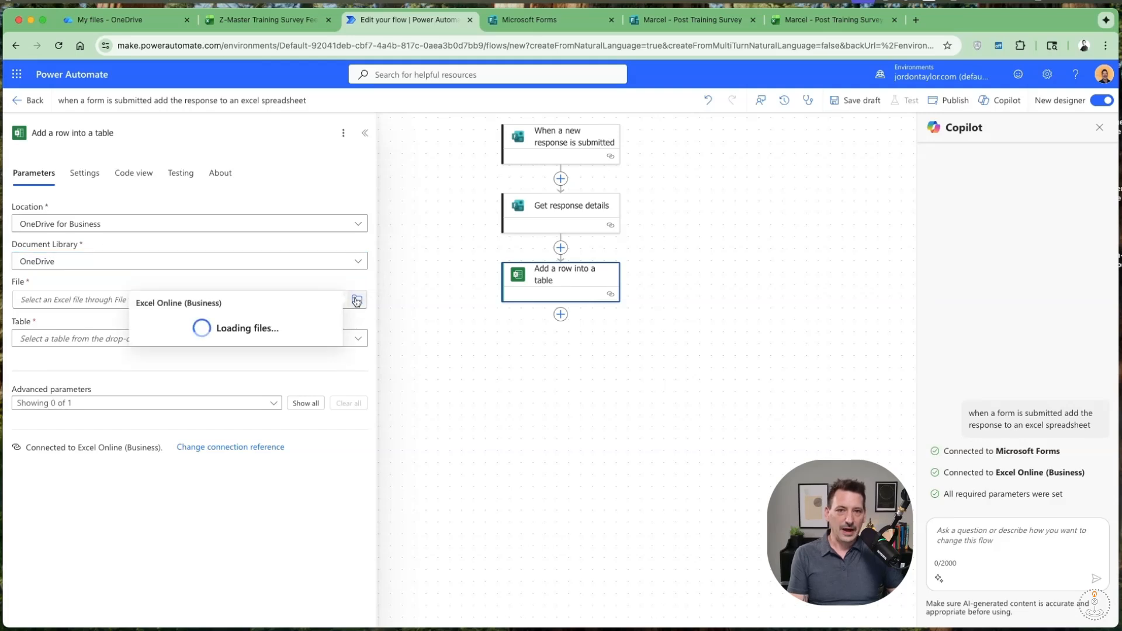
pyautogui.scroll(-5, 250, 391)
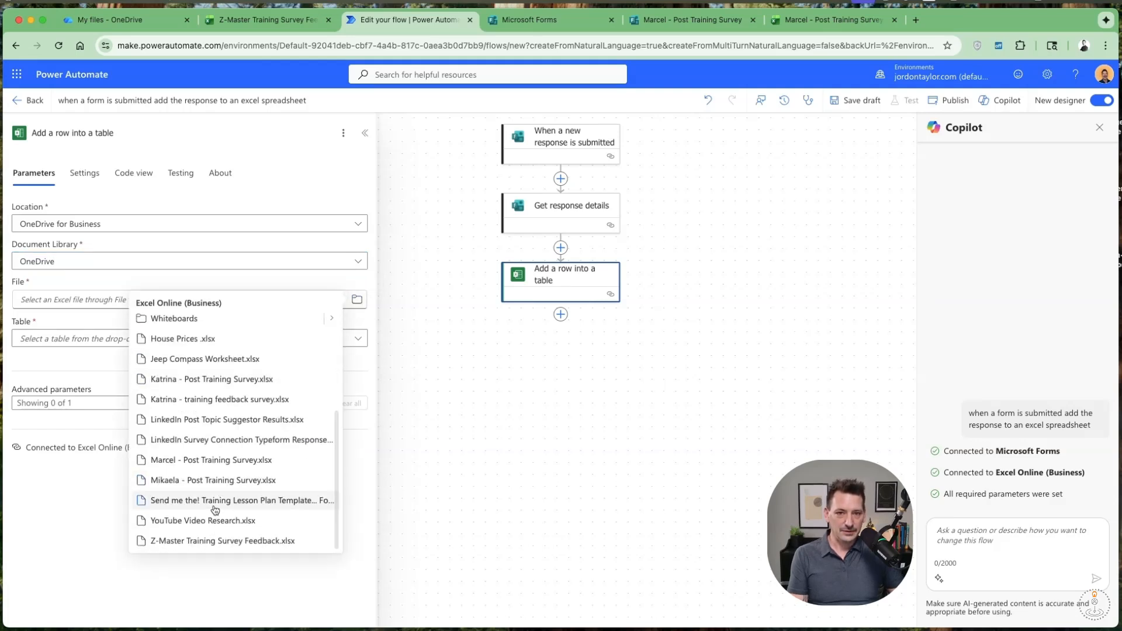
pyautogui.click(214, 543)
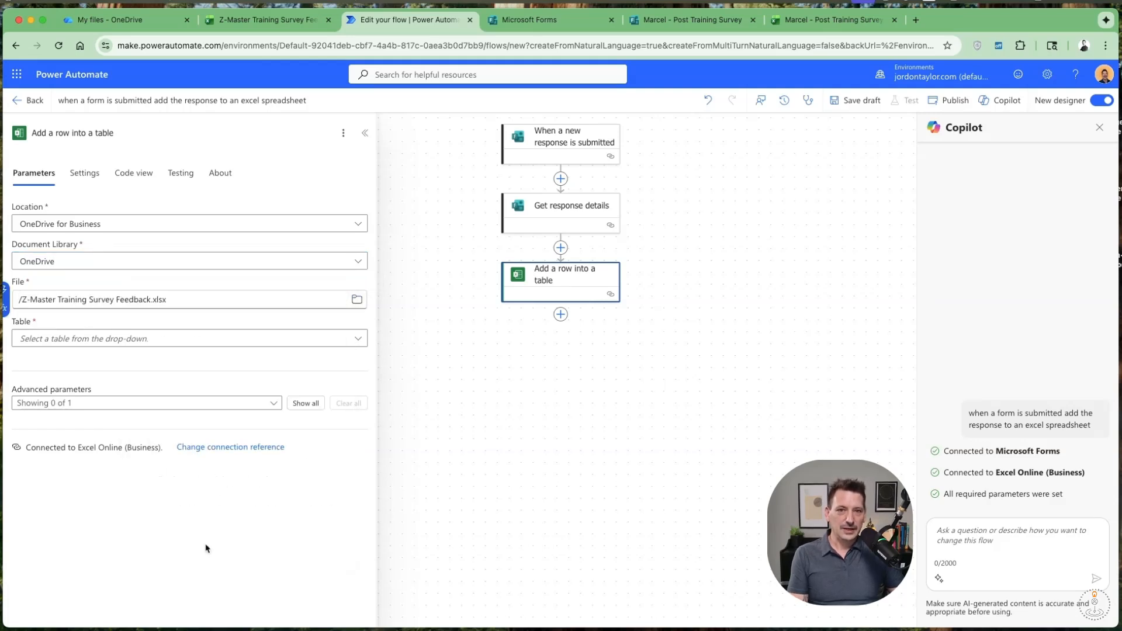
pyautogui.click(360, 339)
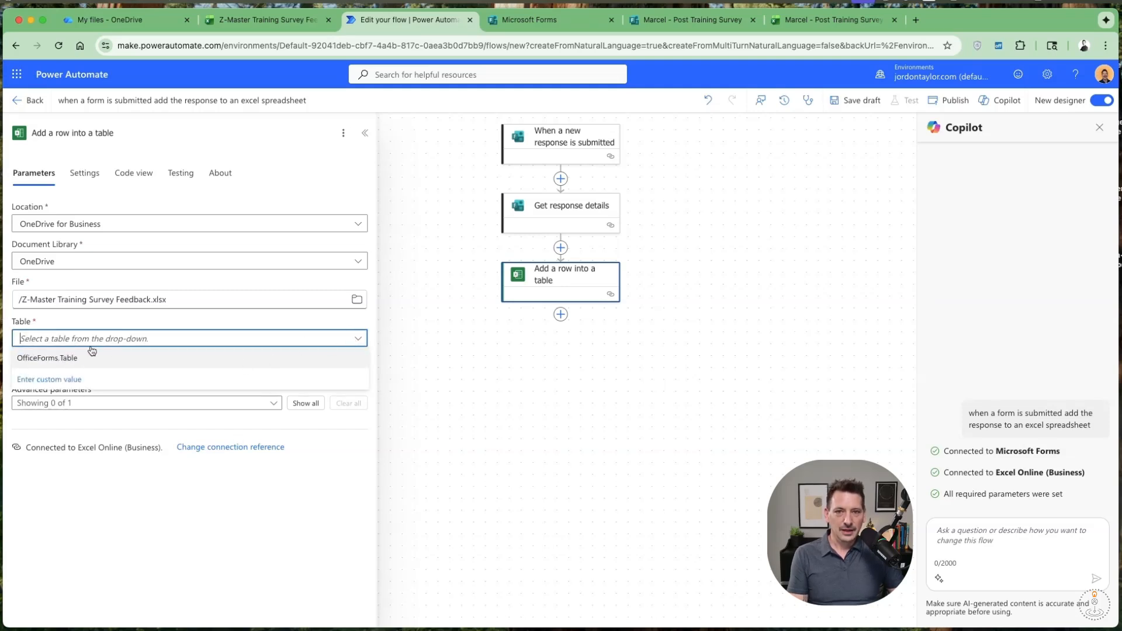
pyautogui.click(82, 365)
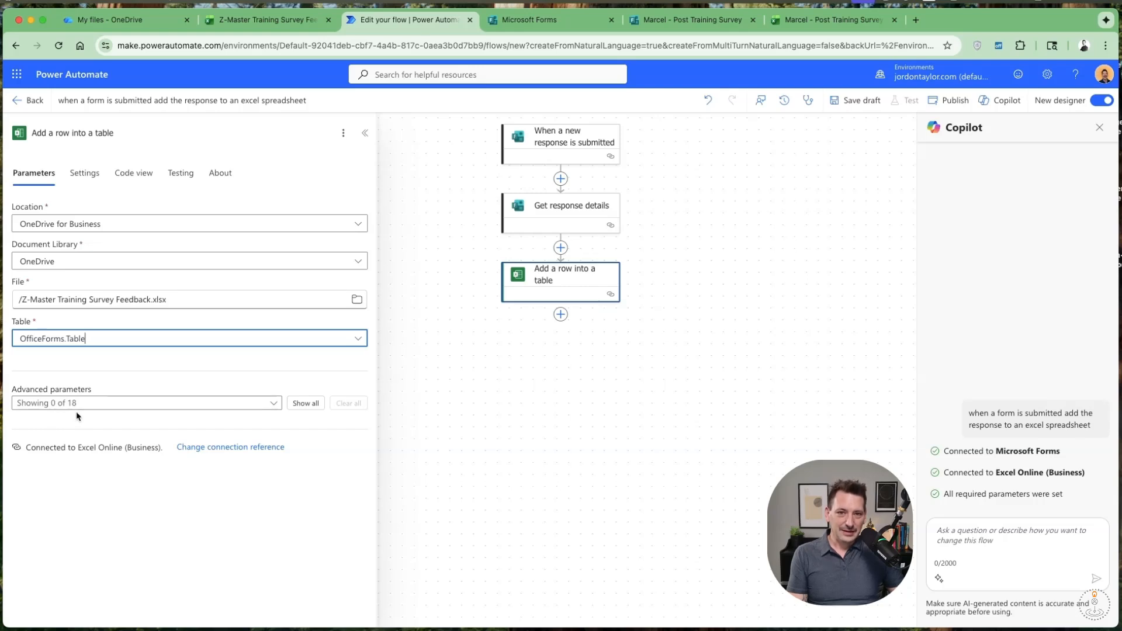
# Show the advanced parameters for Completion time and all twelve survey questions, leaving out DateTime Format, Id, Start time, Email and Name.
pyautogui.click(274, 405)
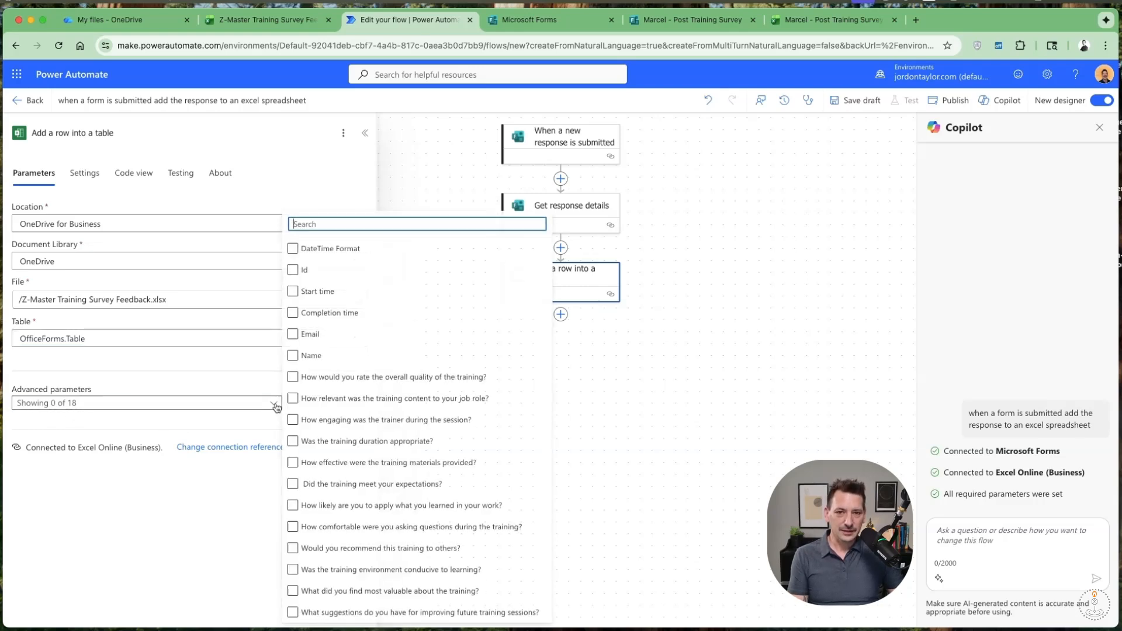
pyautogui.click(325, 359)
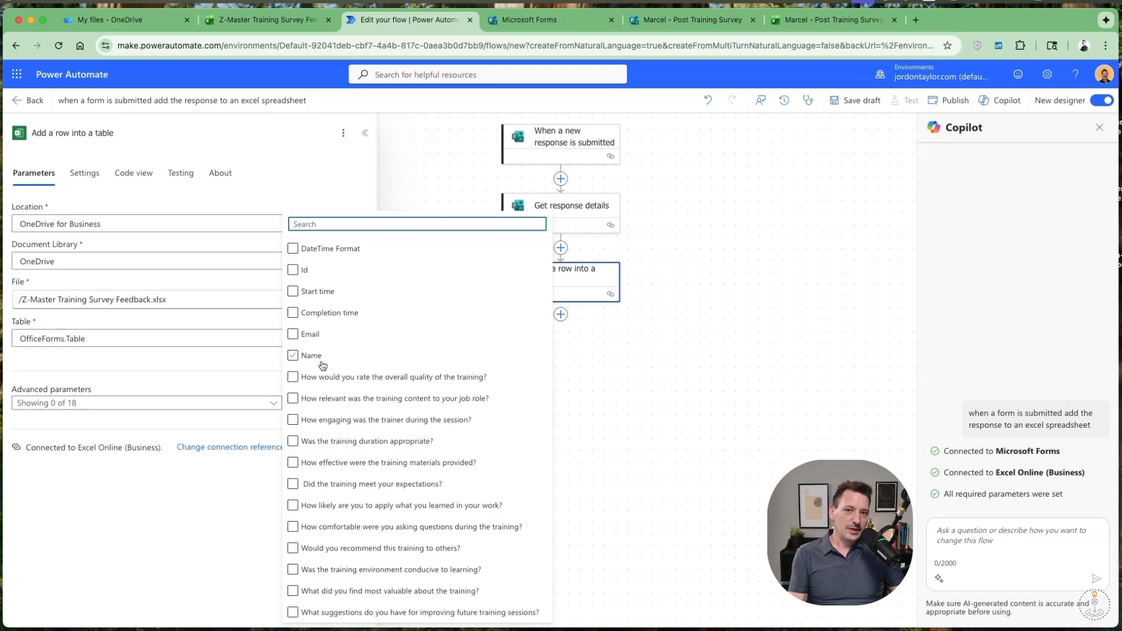
pyautogui.click(297, 316)
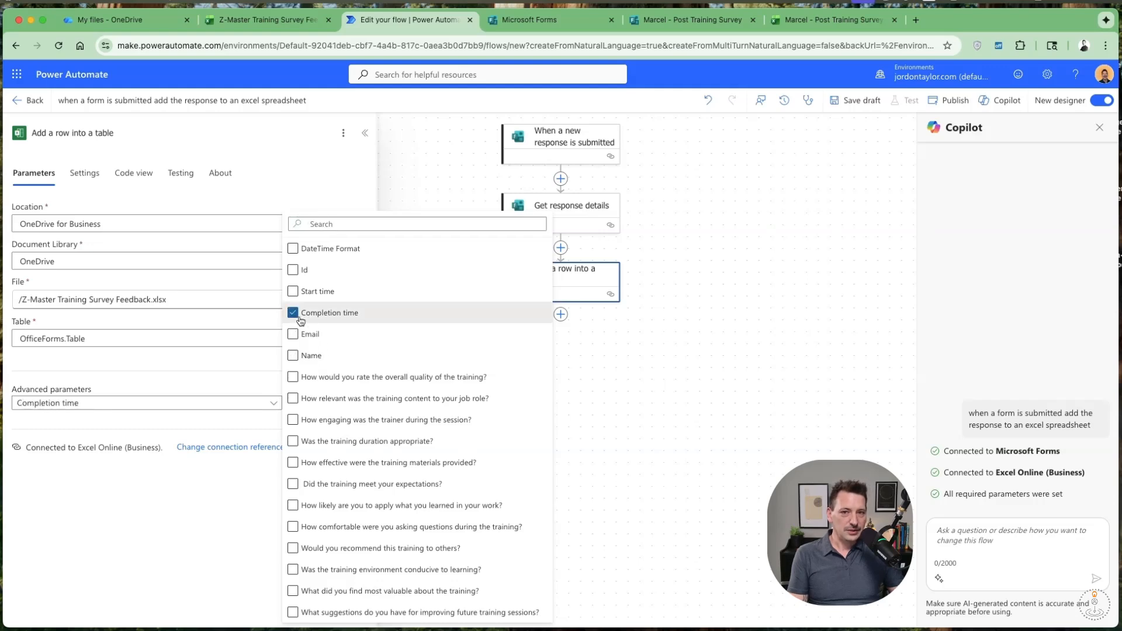
pyautogui.click(294, 378)
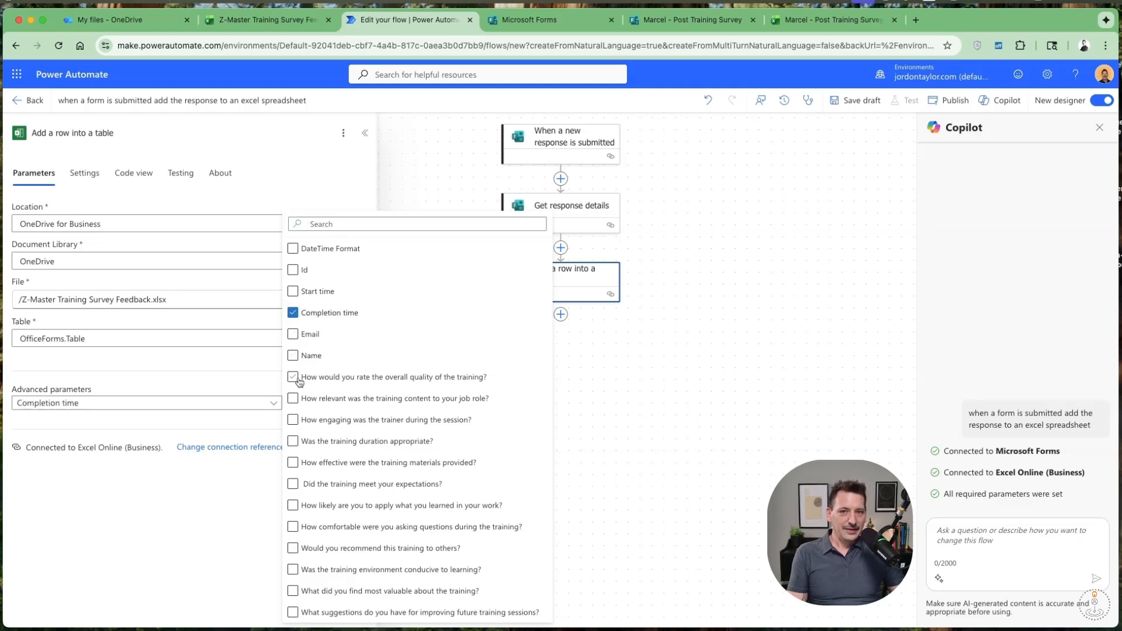
pyautogui.click(320, 409)
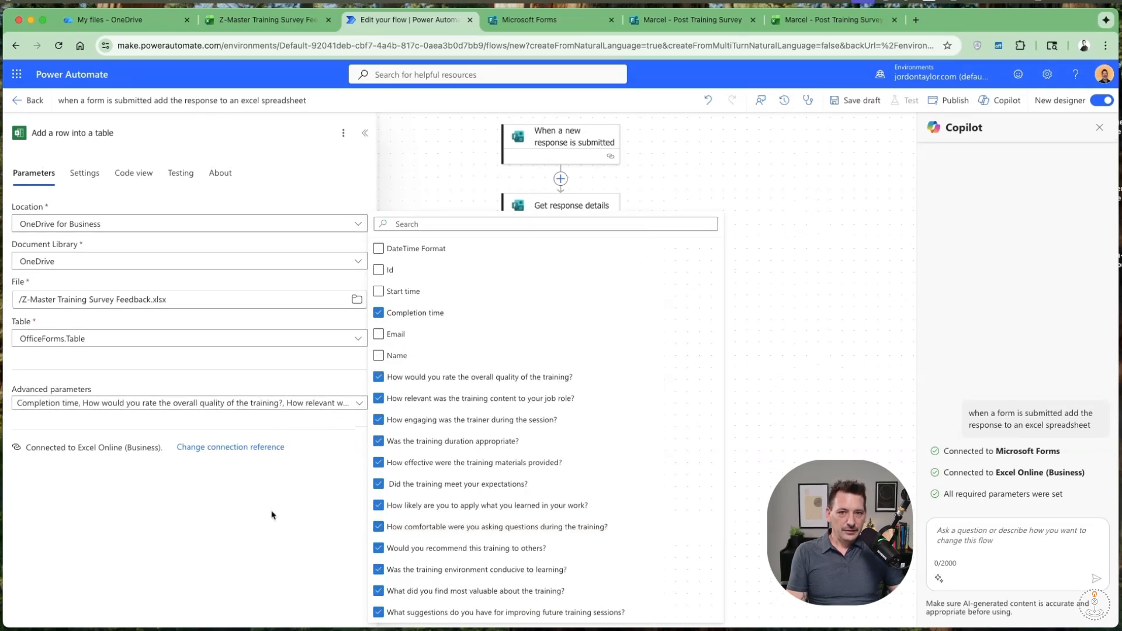
pyautogui.click(163, 507)
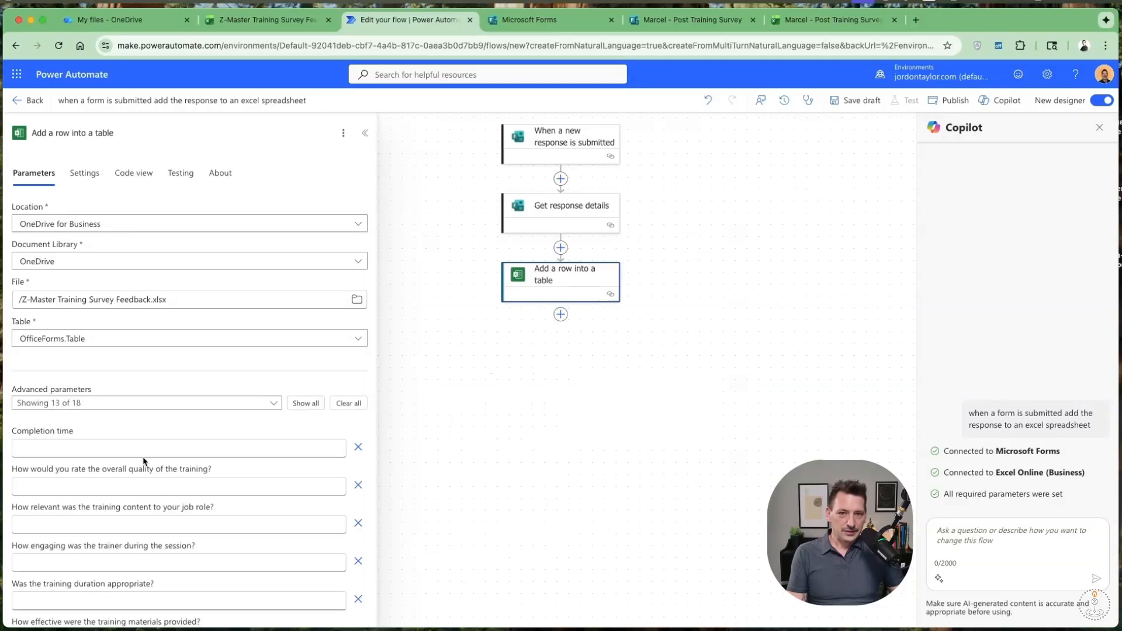
# Fill Completion time with the Submission time dynamic value from Get response details.
pyautogui.scroll(-10, 138, 443)
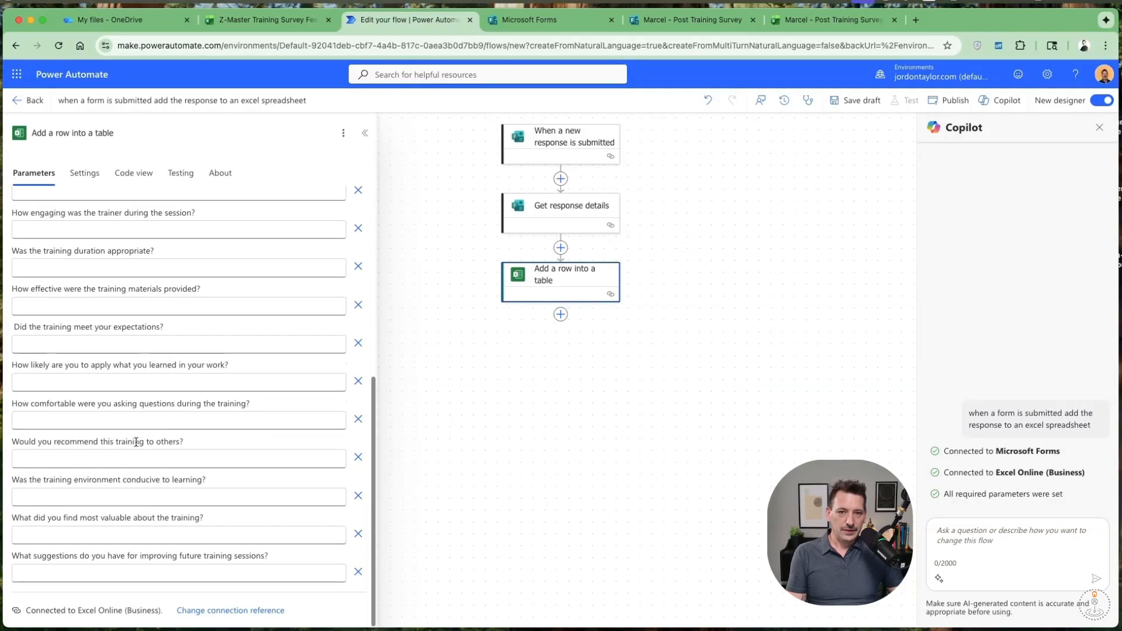
pyautogui.scroll(10, 136, 442)
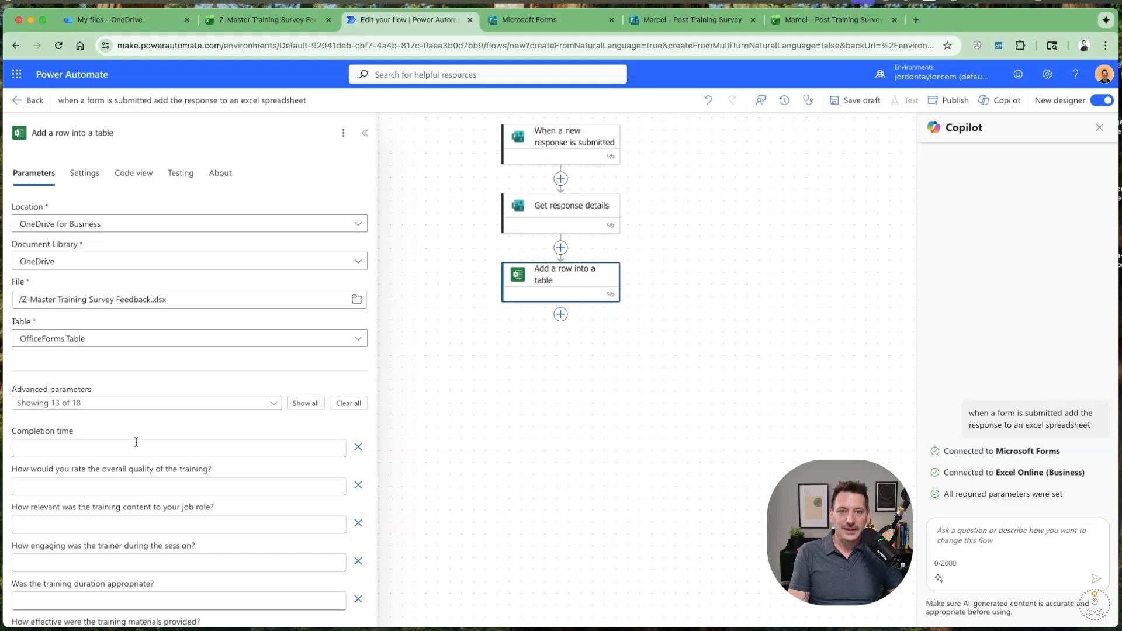
pyautogui.click(155, 448)
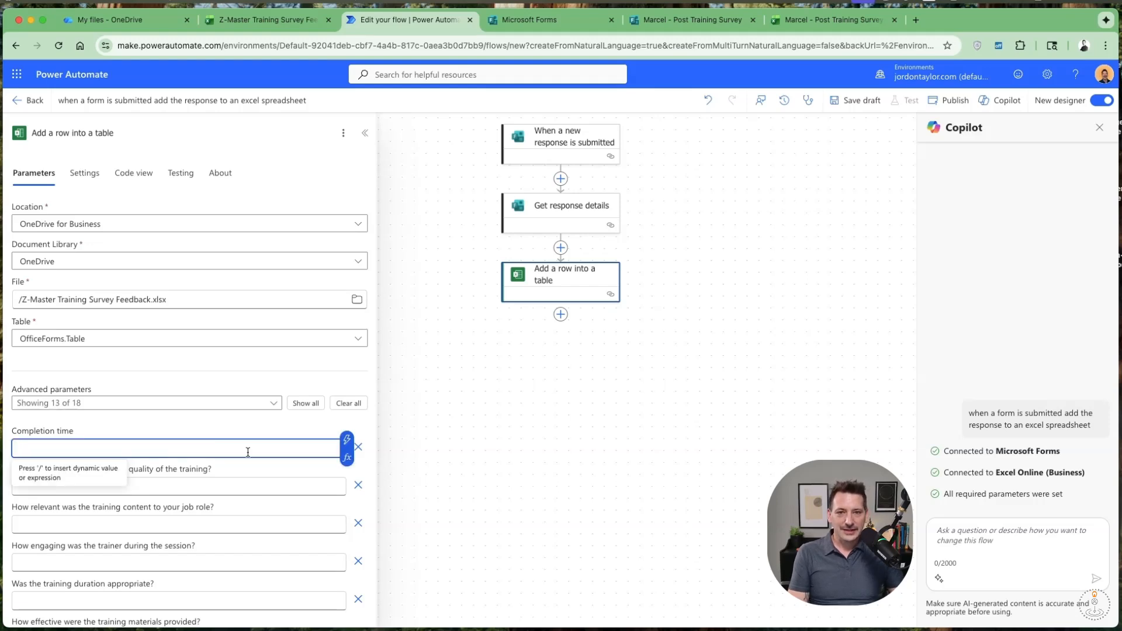
pyautogui.click(349, 439)
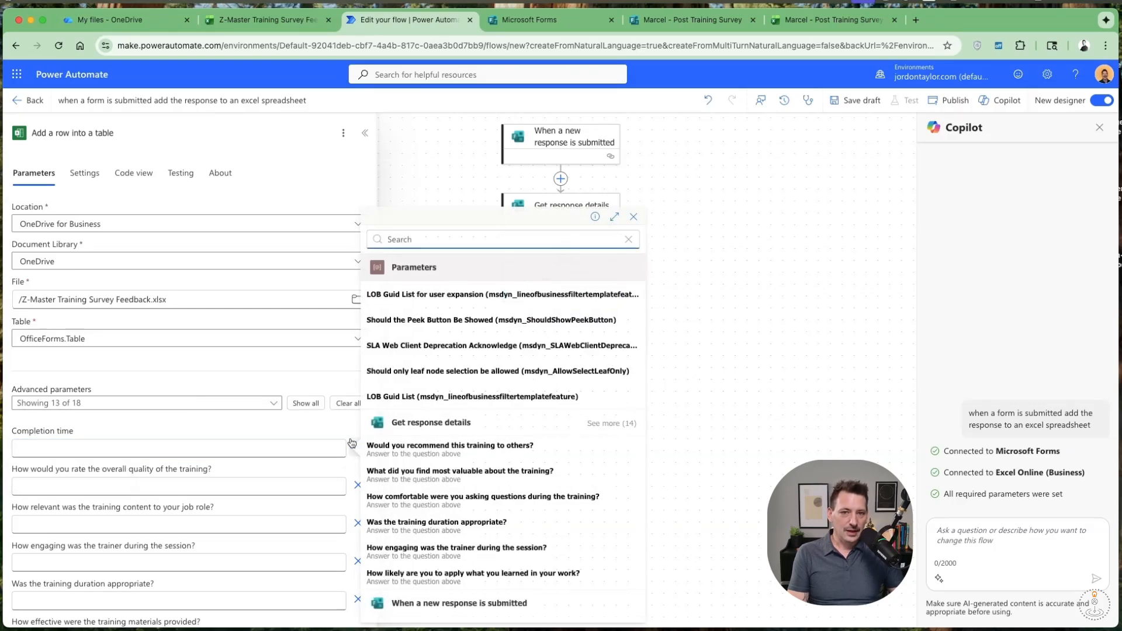
pyautogui.write('time')
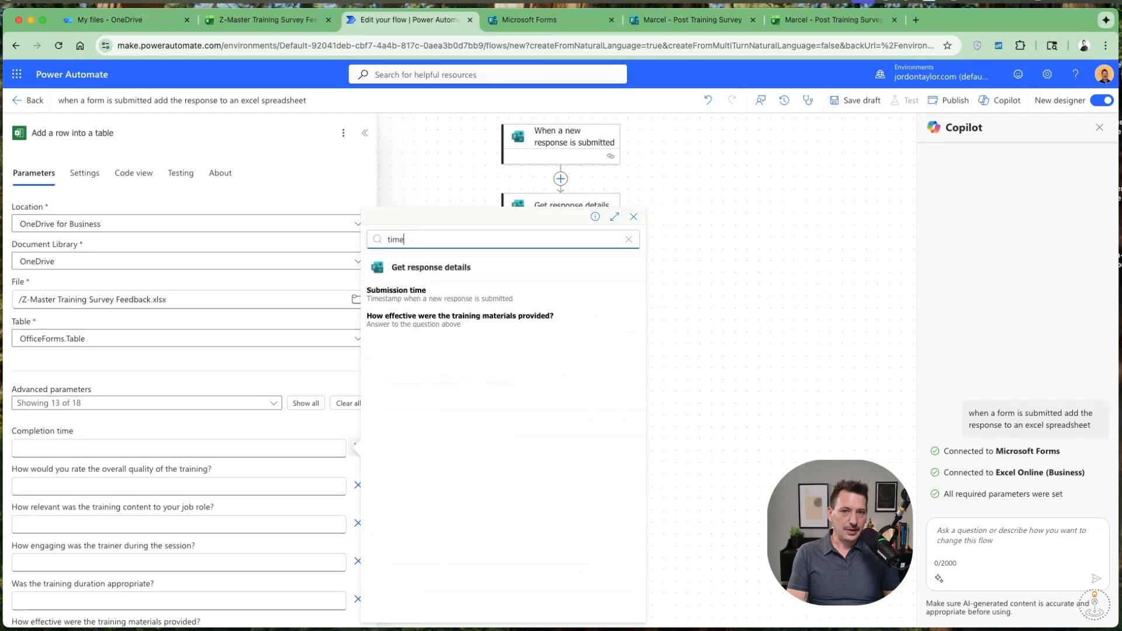
pyautogui.click(396, 291)
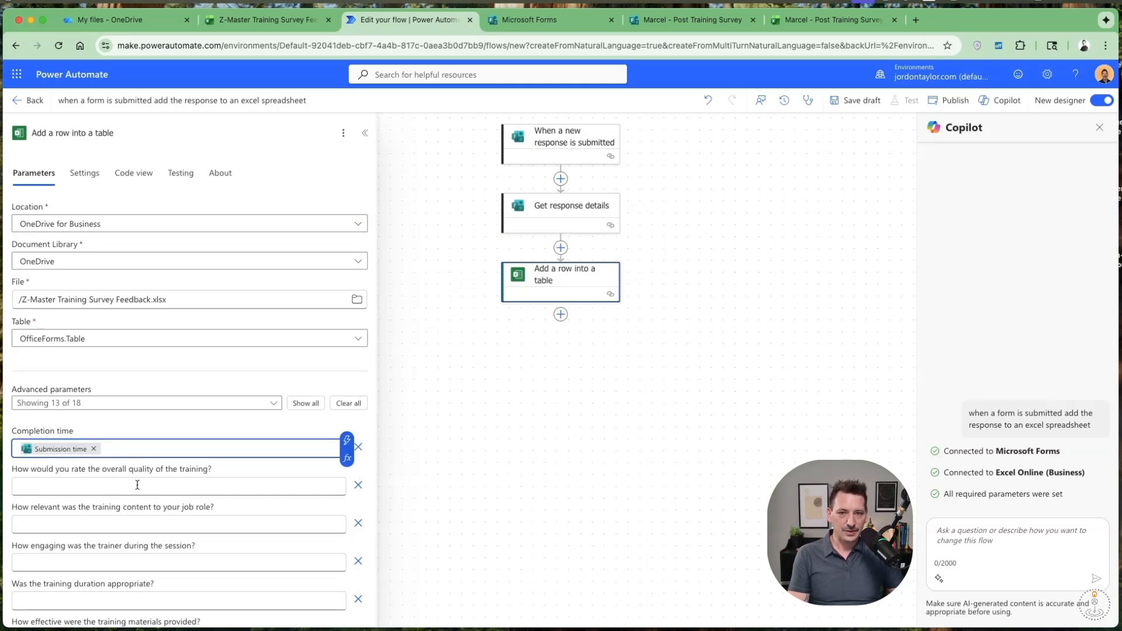
# Fill "How would you rate the overall quality of the training?" with its matching answer from Get response details.
pyautogui.scroll(-1, 151, 451)
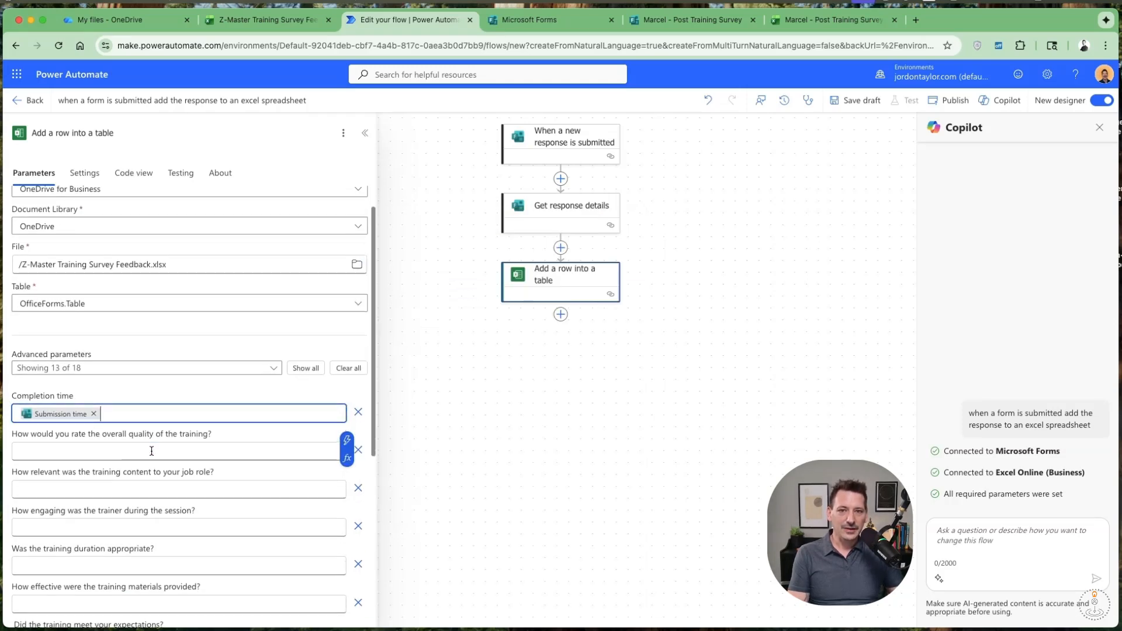
pyautogui.click(152, 450)
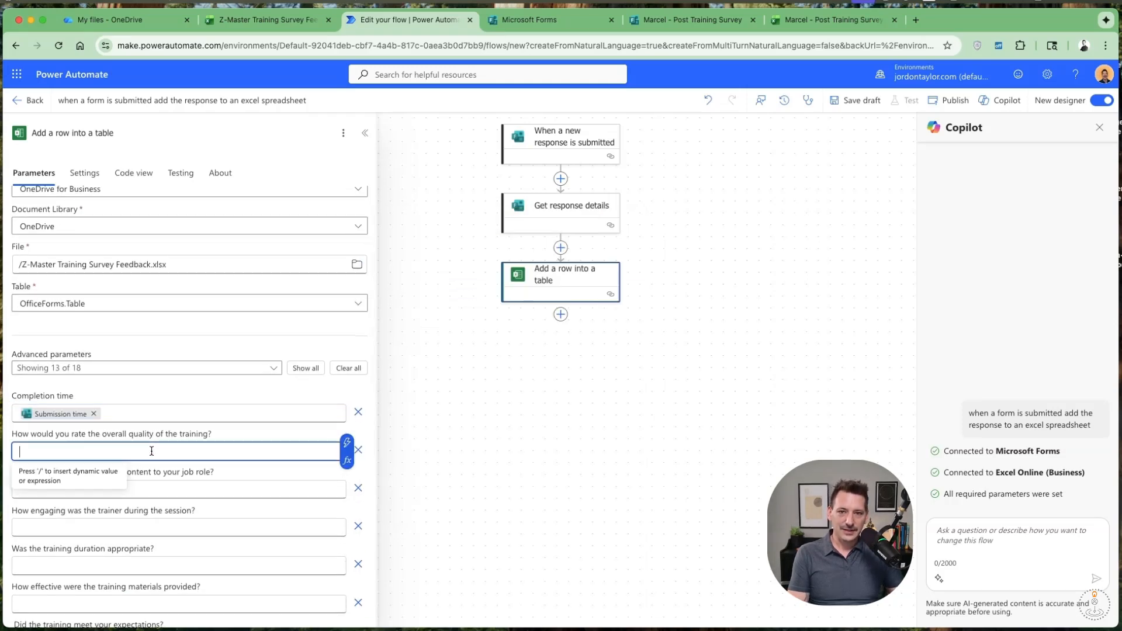
pyautogui.click(348, 443)
pyautogui.write('over')
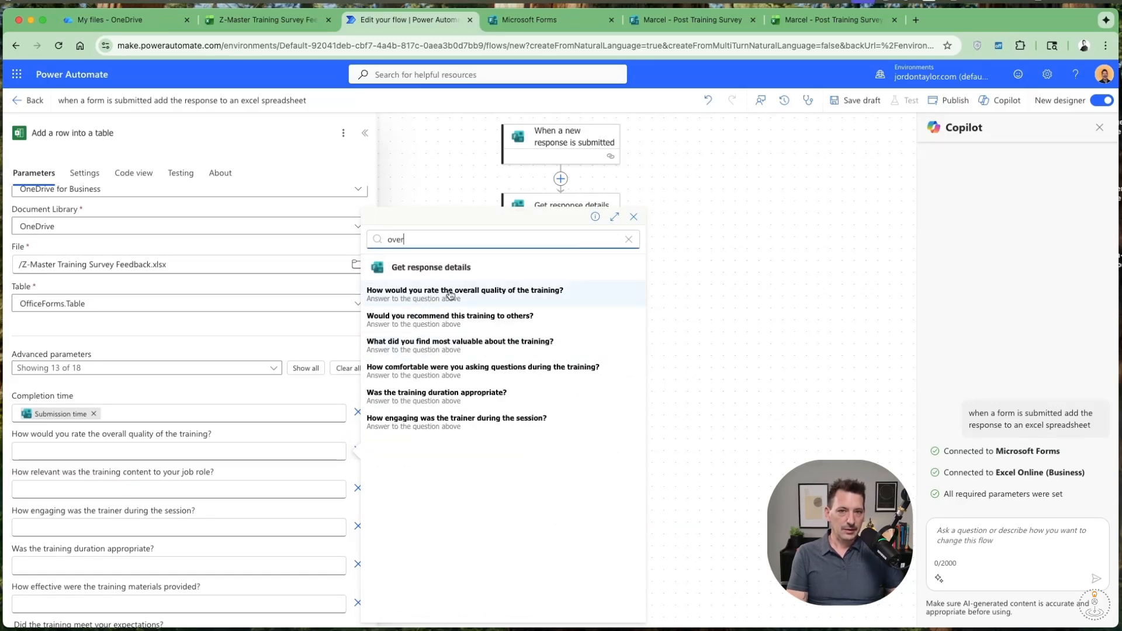
pyautogui.click(451, 295)
# Fill "How relevant was the training content to your job role?" and the remaining question fields with their matching Get response details answers.
pyautogui.click(251, 490)
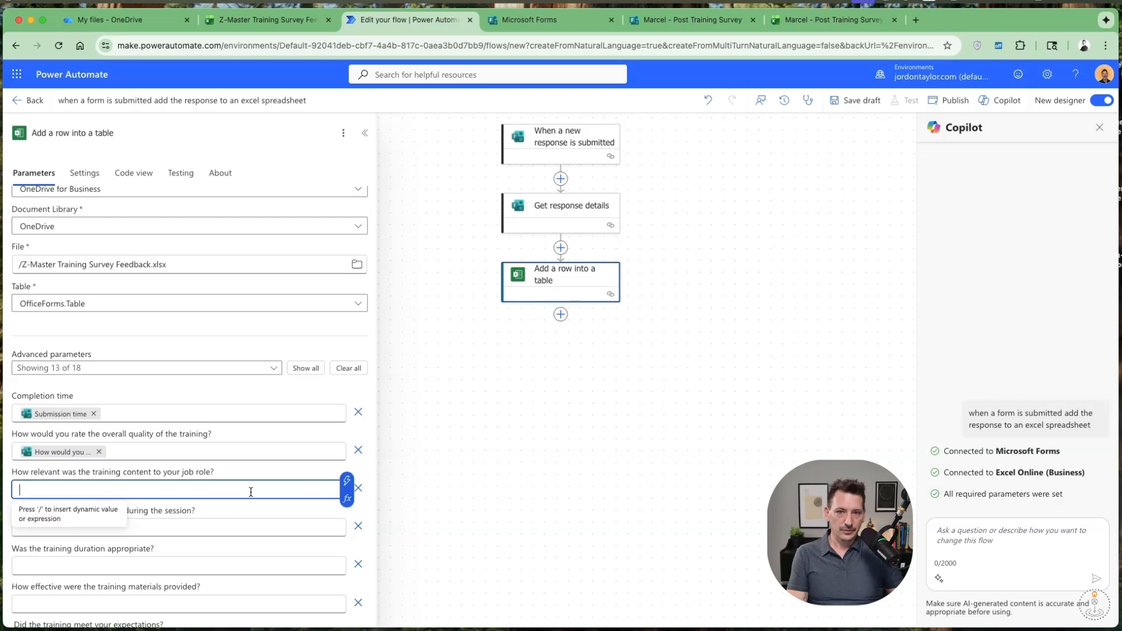
pyautogui.click(341, 484)
pyautogui.write('content')
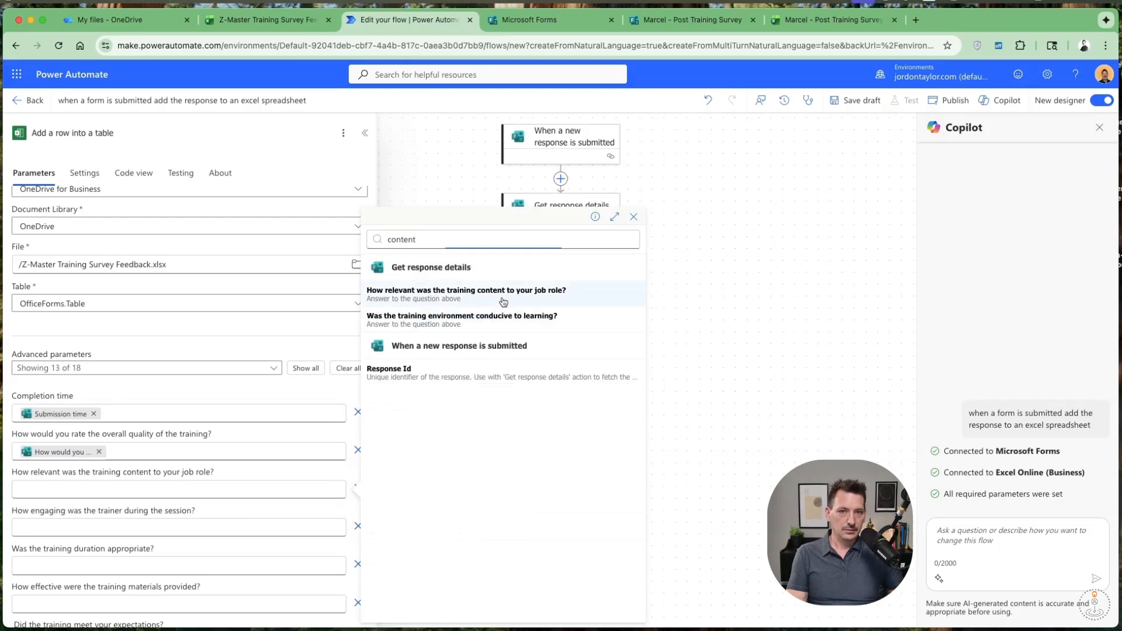
pyautogui.click(503, 302)
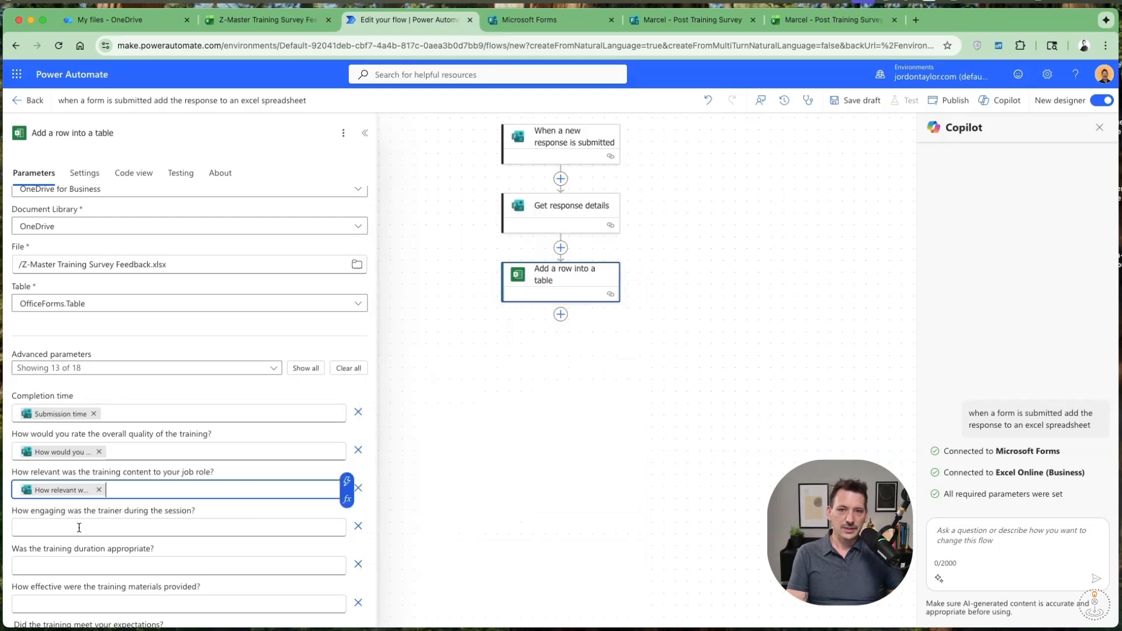
pyautogui.scroll(-1, 131, 531)
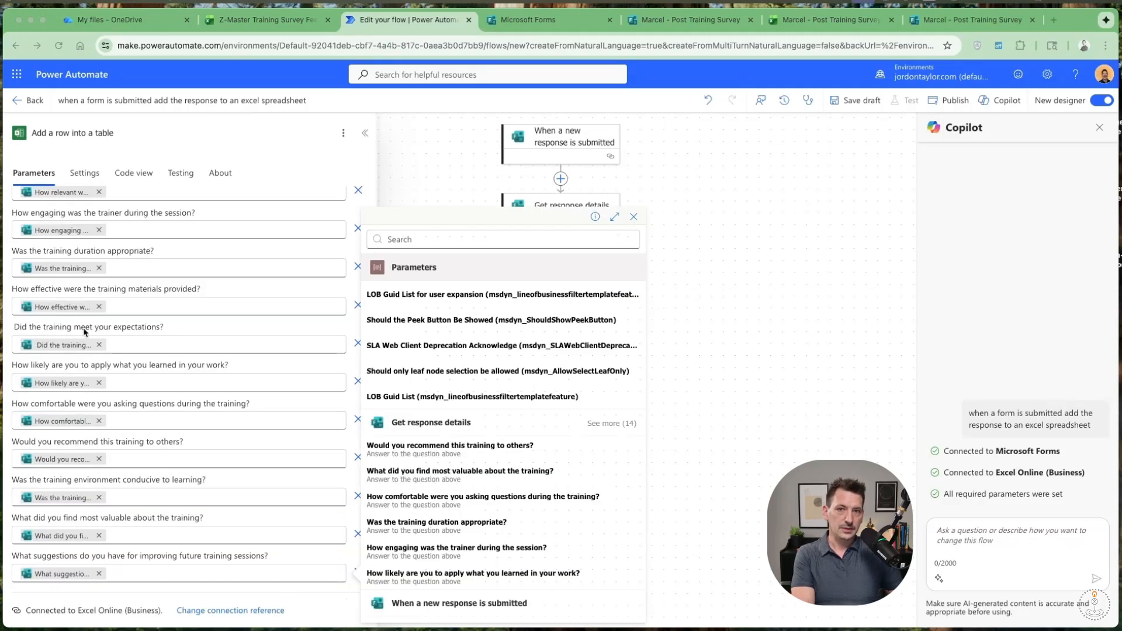
pyautogui.click(313, 592)
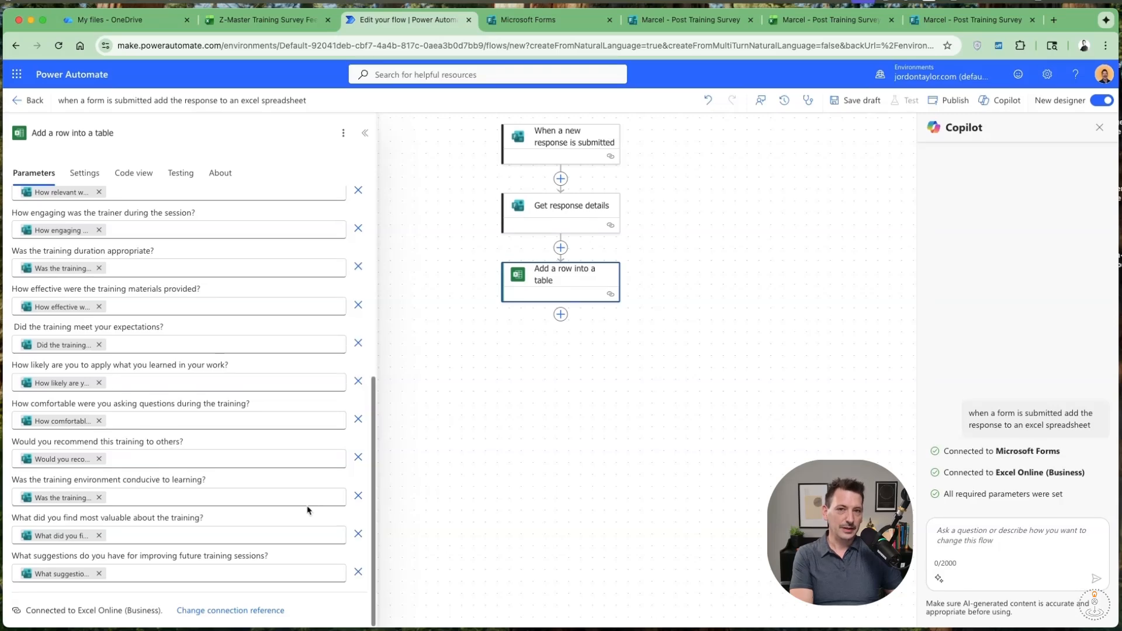
# Recheck the mapped fields of "Add a row into a table" and publish the flow, returning to its details page.
pyautogui.scroll(1, 309, 510)
pyautogui.click(447, 470)
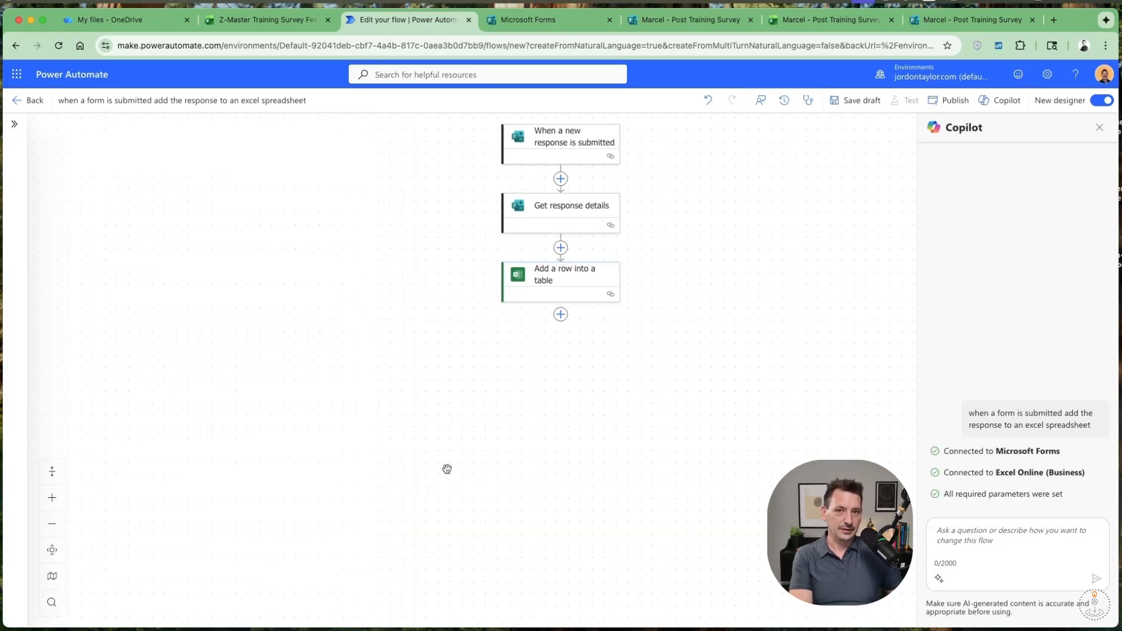
pyautogui.click(529, 280)
pyautogui.scroll(-10, 178, 469)
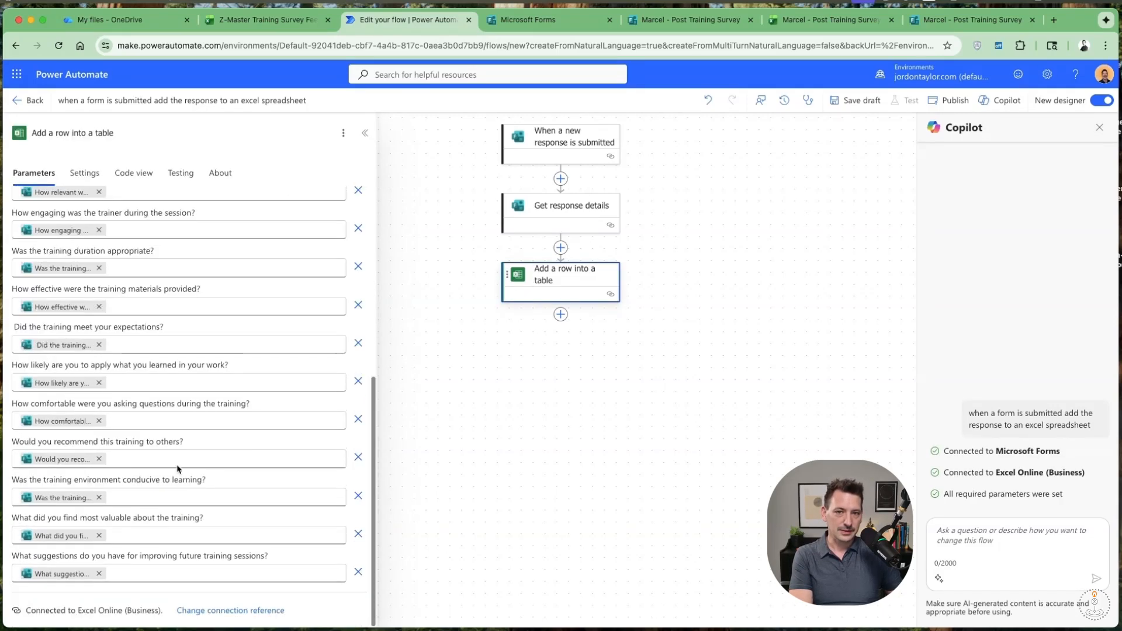
pyautogui.click(486, 443)
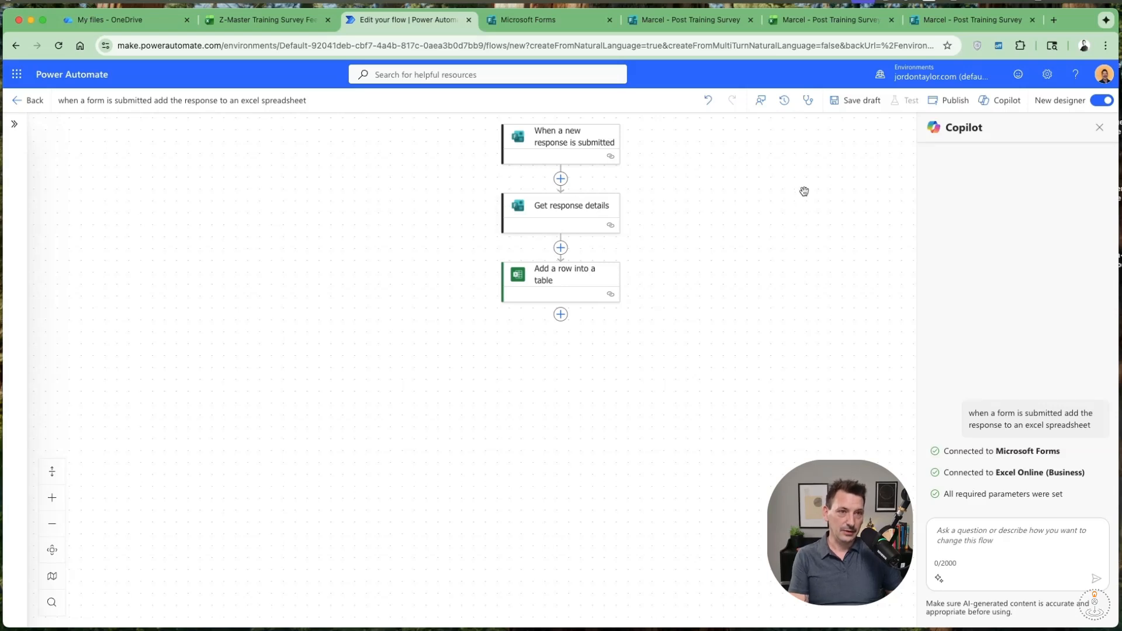
pyautogui.click(956, 105)
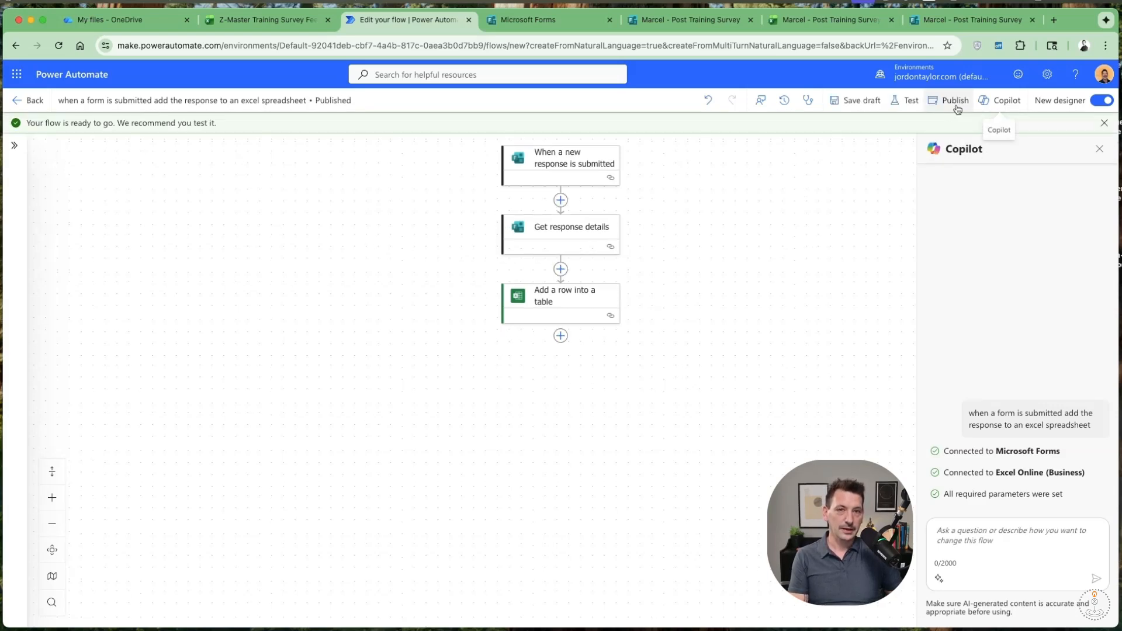
pyautogui.click(16, 105)
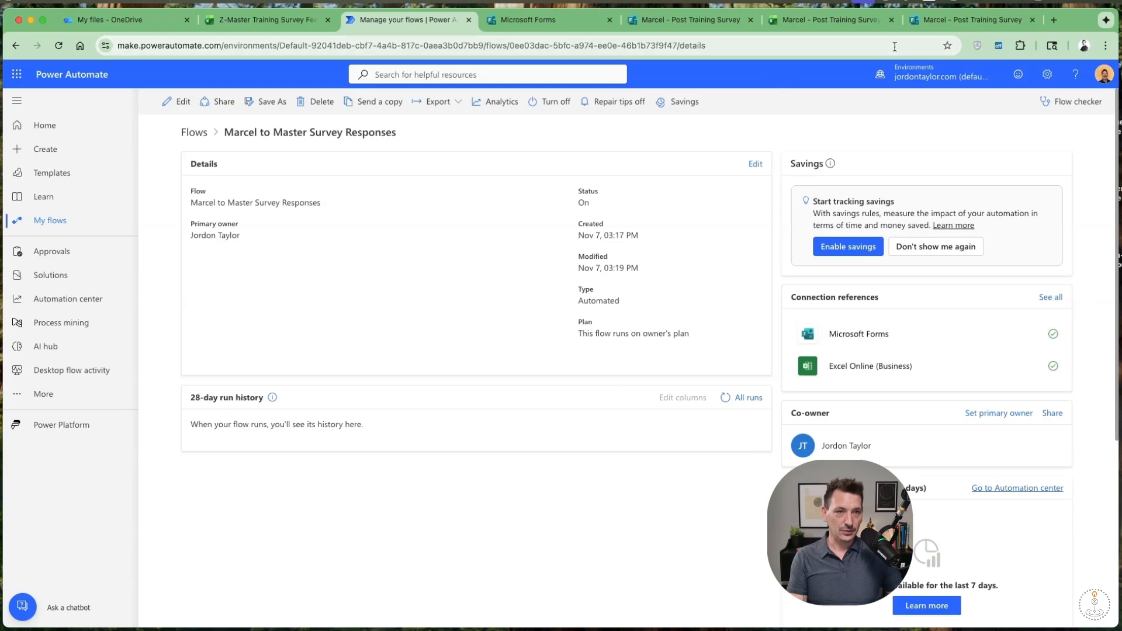
# Submit a test response to Marcel - Post Training Survey, rating quality and relevance 10 and the trainer Very Engaging.
pyautogui.click(964, 26)
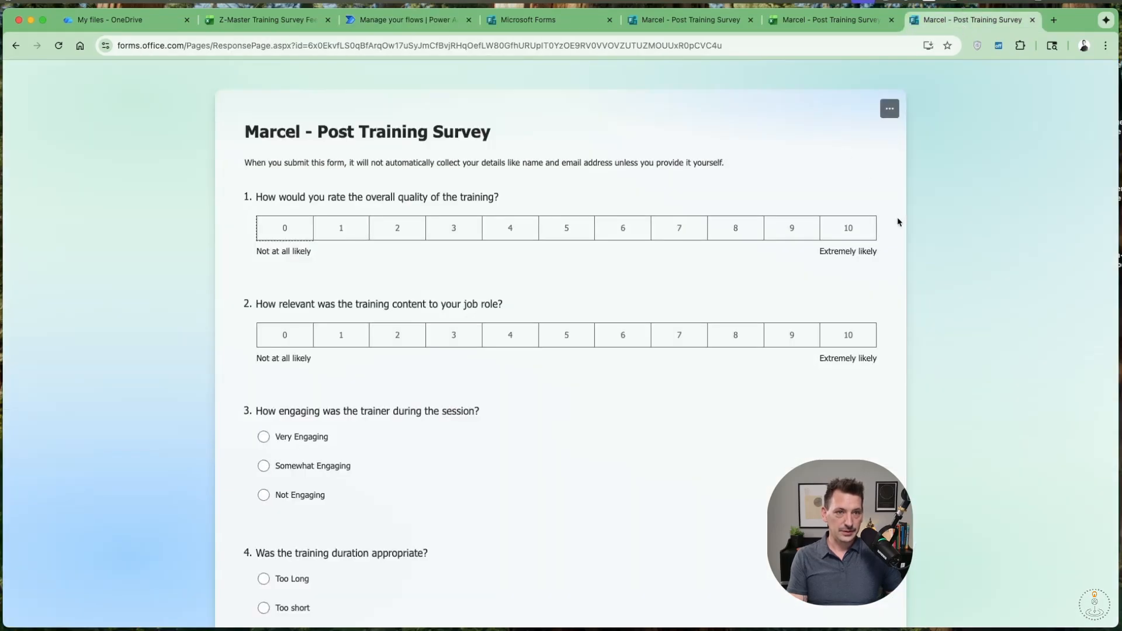
pyautogui.click(857, 240)
pyautogui.click(864, 326)
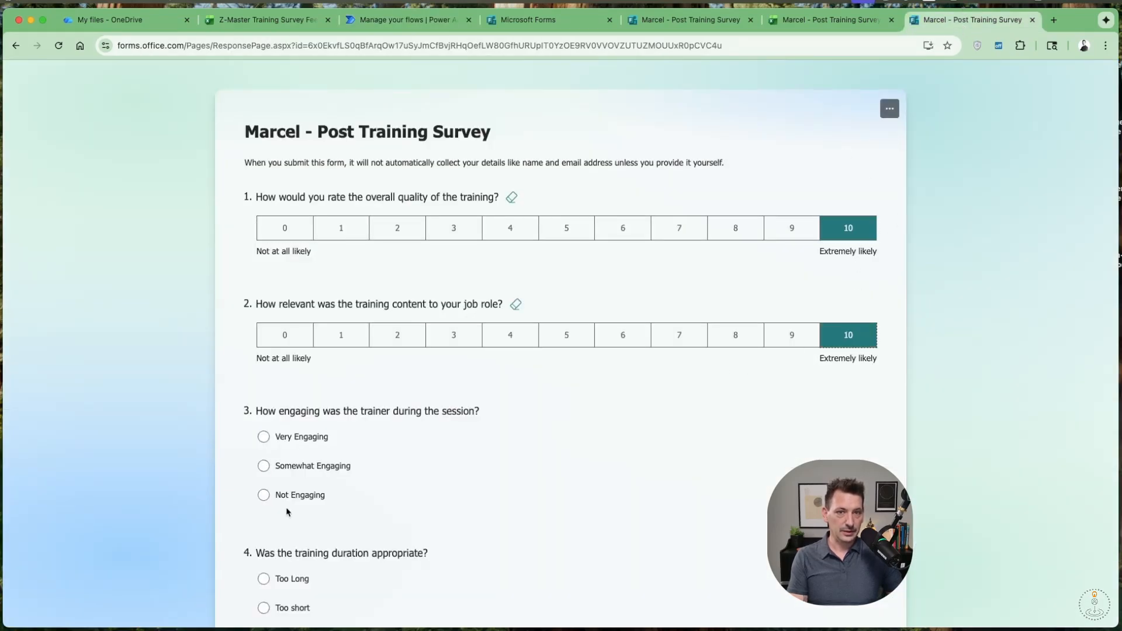
pyautogui.click(291, 444)
pyautogui.scroll(-3, 289, 467)
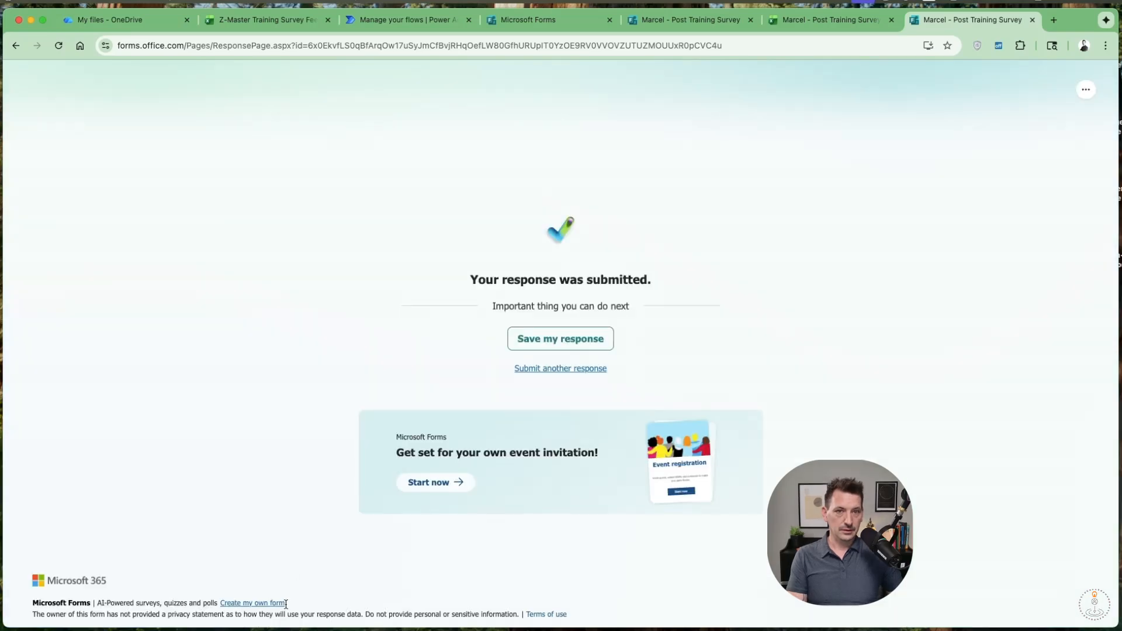
# Return to the Marcel to Master Survey Responses flow in Power Automate and refresh its 28-day run history.
pyautogui.click(371, 18)
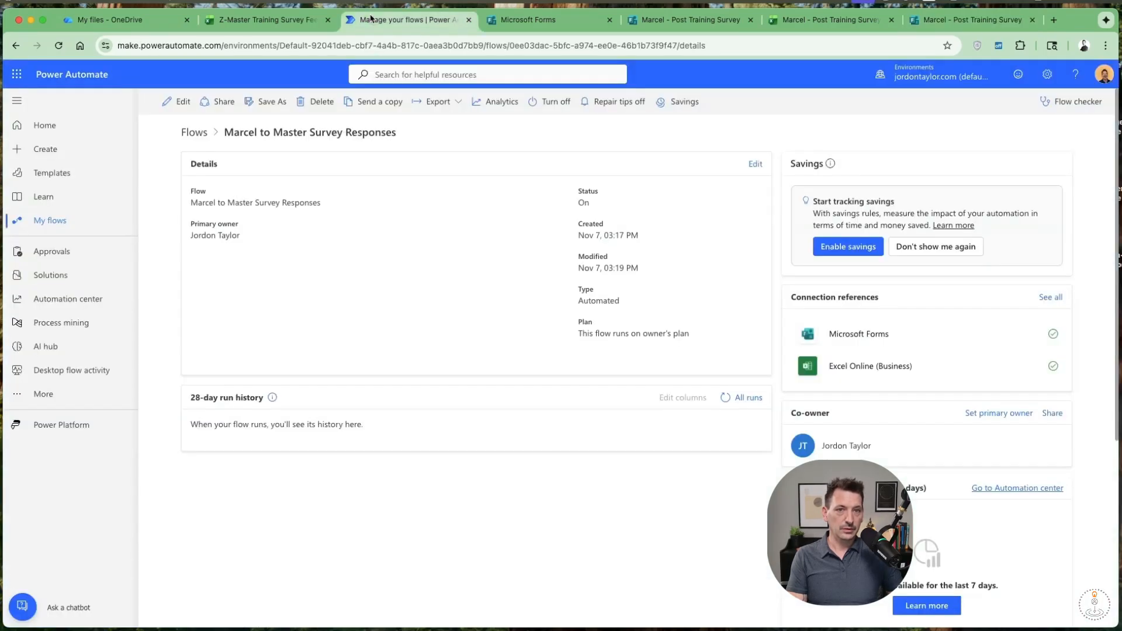
pyautogui.click(727, 398)
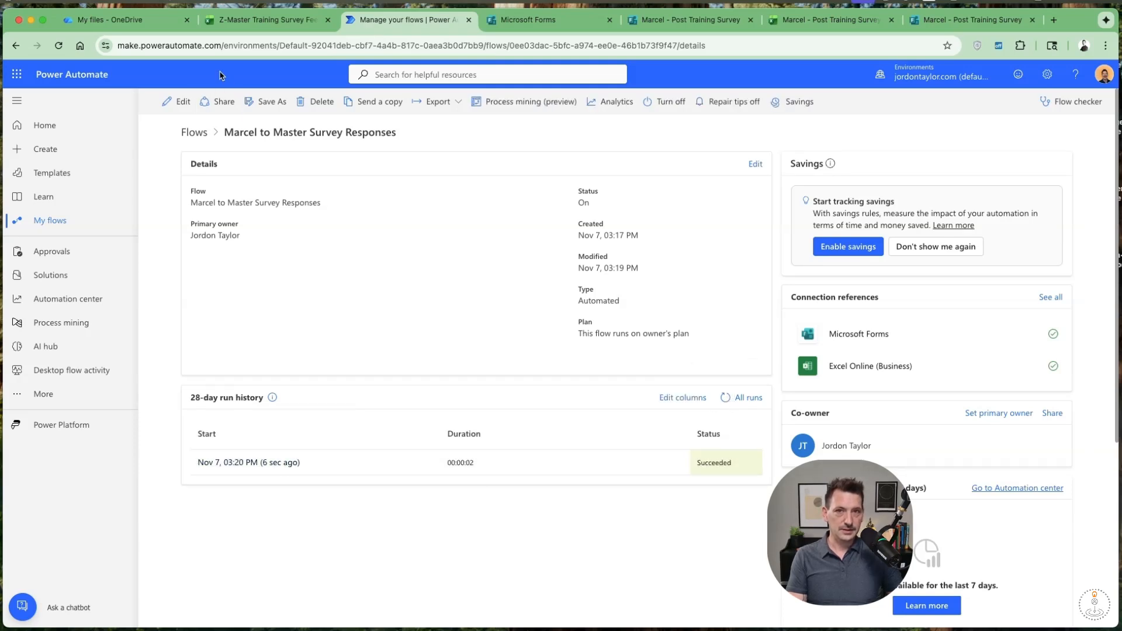
# Check the latest response row in the Z-Master Training Survey Feedback workbook and view the list of surveys in Microsoft Forms.
pyautogui.click(265, 23)
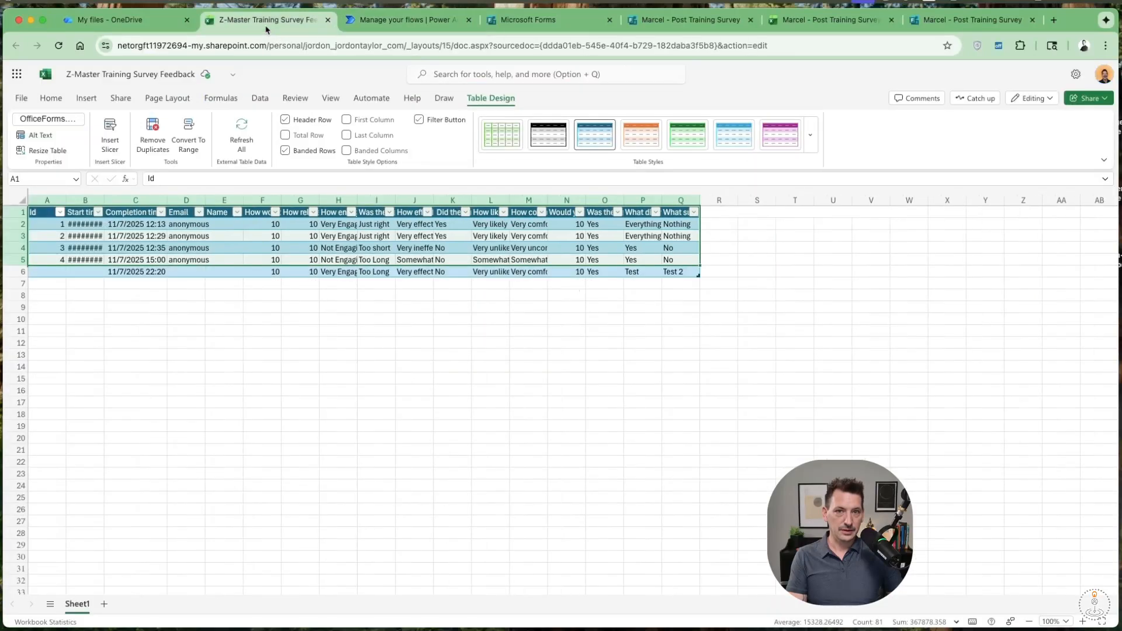
pyautogui.click(193, 272)
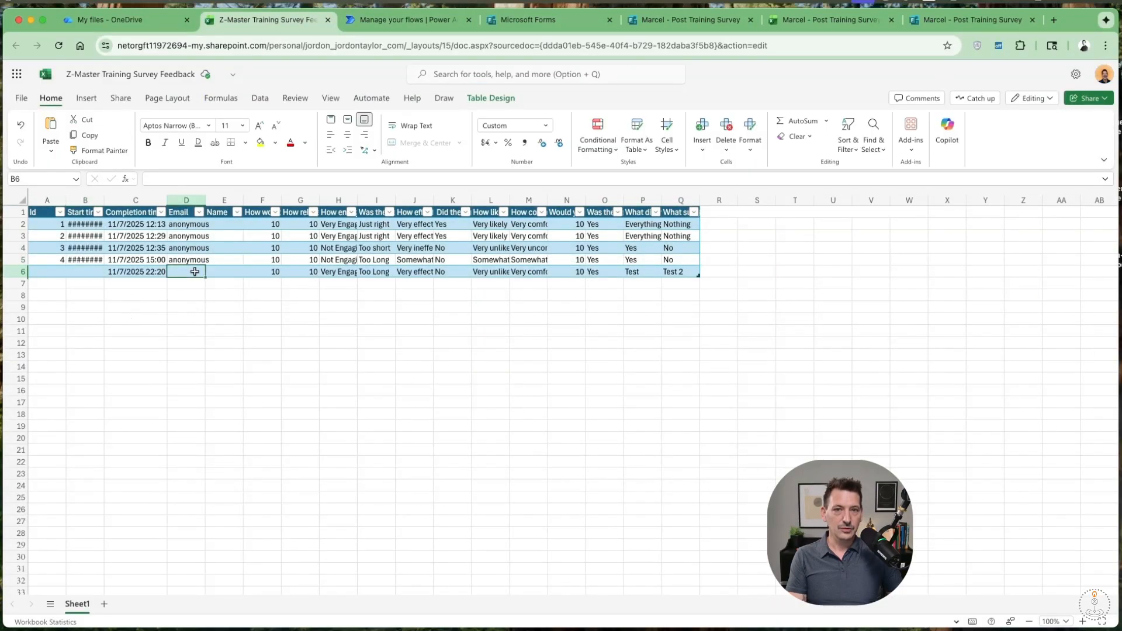
pyautogui.click(220, 274)
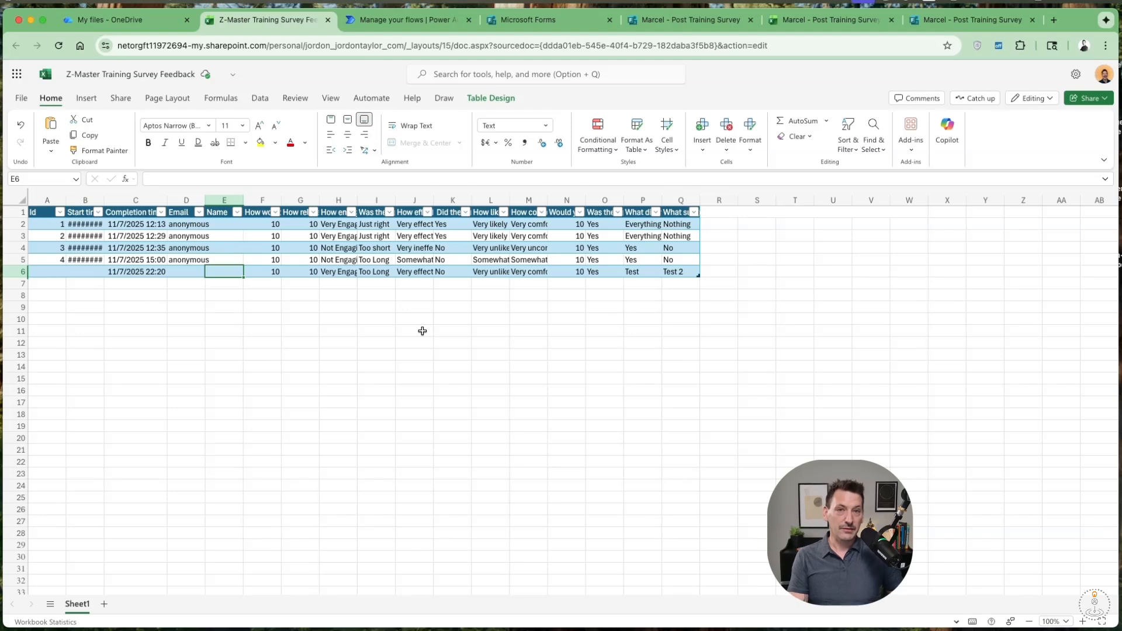
pyautogui.click(405, 24)
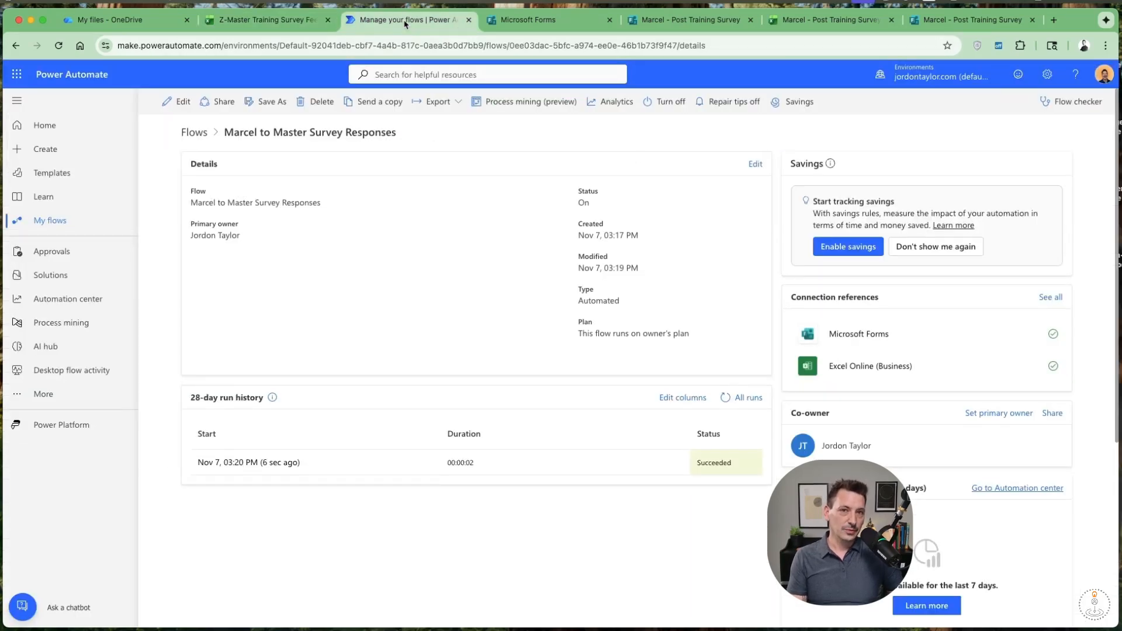
pyautogui.click(516, 15)
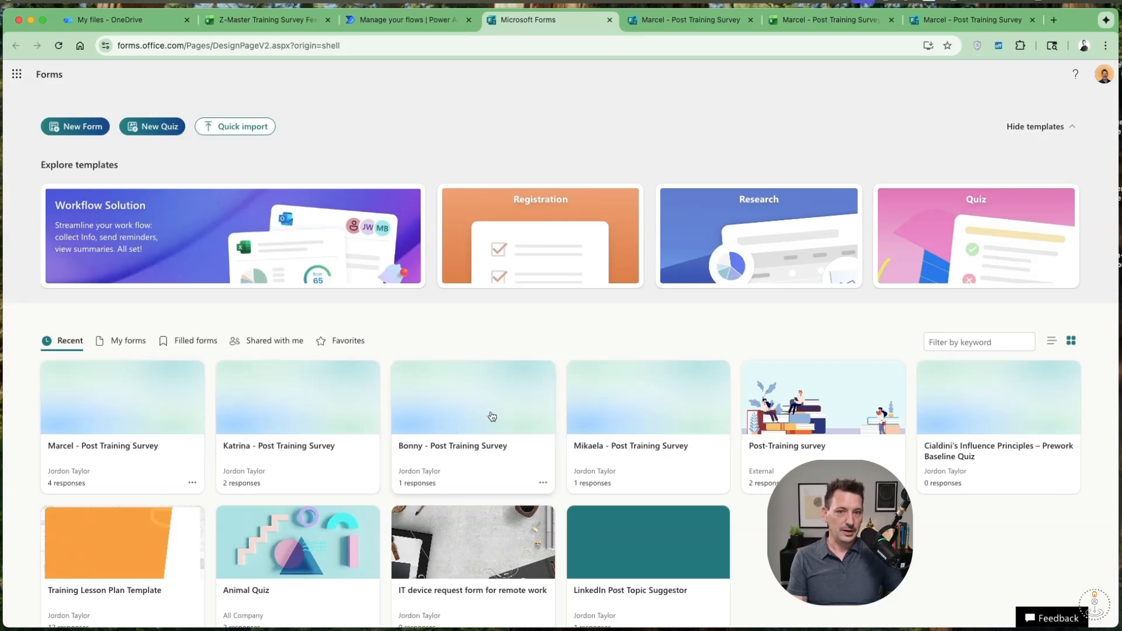
# Return to Power Automate and save a copy of the Marcel to Master Survey Responses flow as "Mikaela to Master Survey Responses".
pyautogui.click(402, 23)
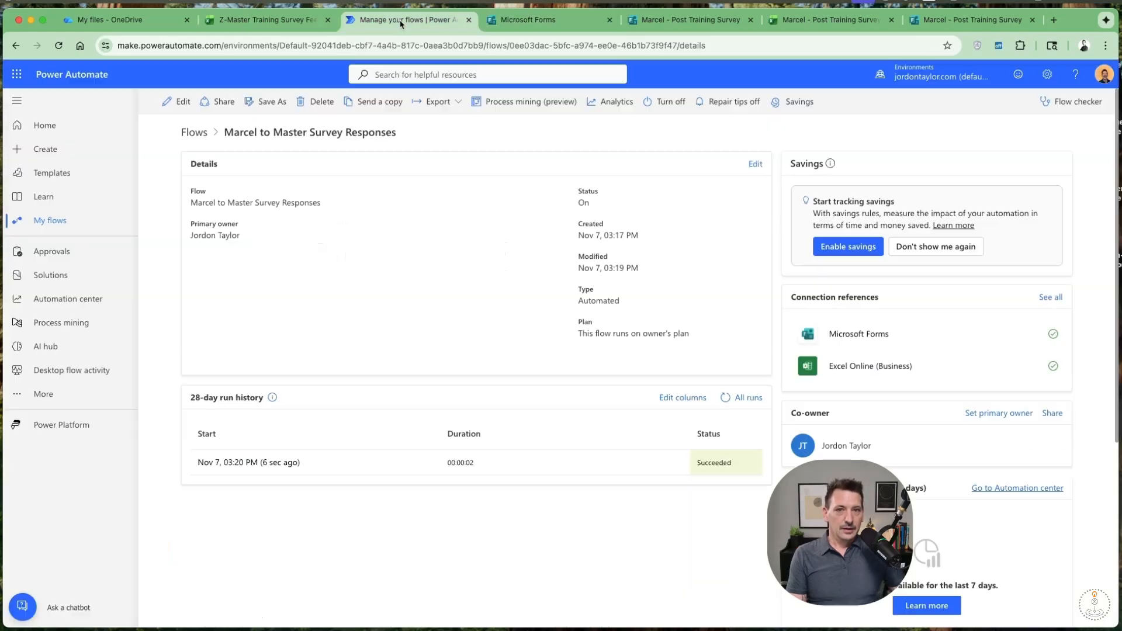
pyautogui.click(195, 134)
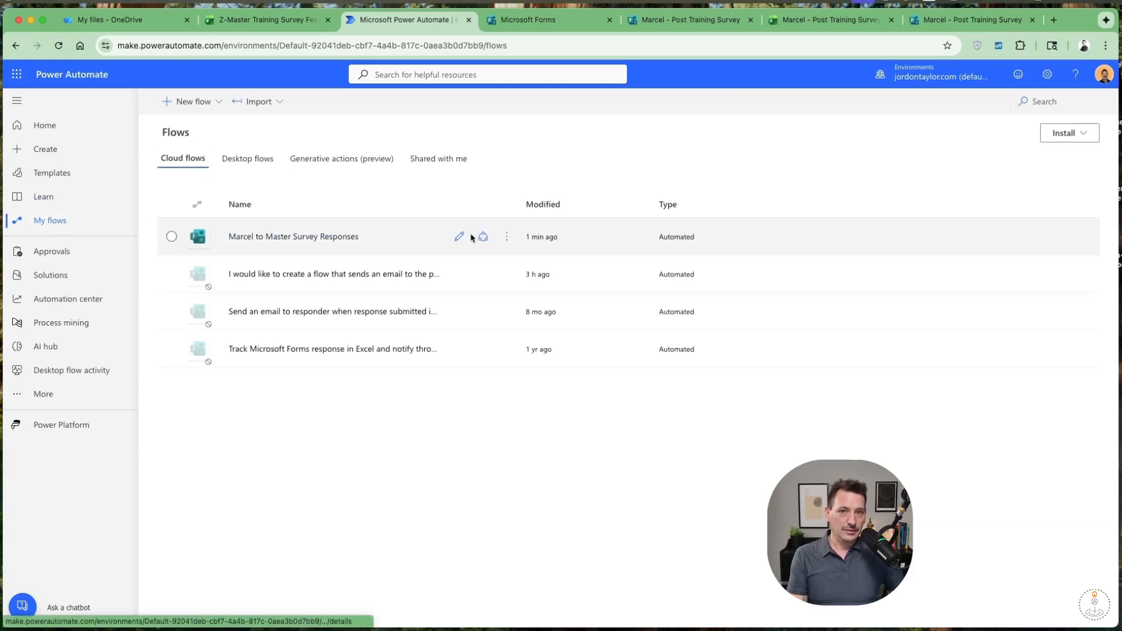
pyautogui.click(508, 237)
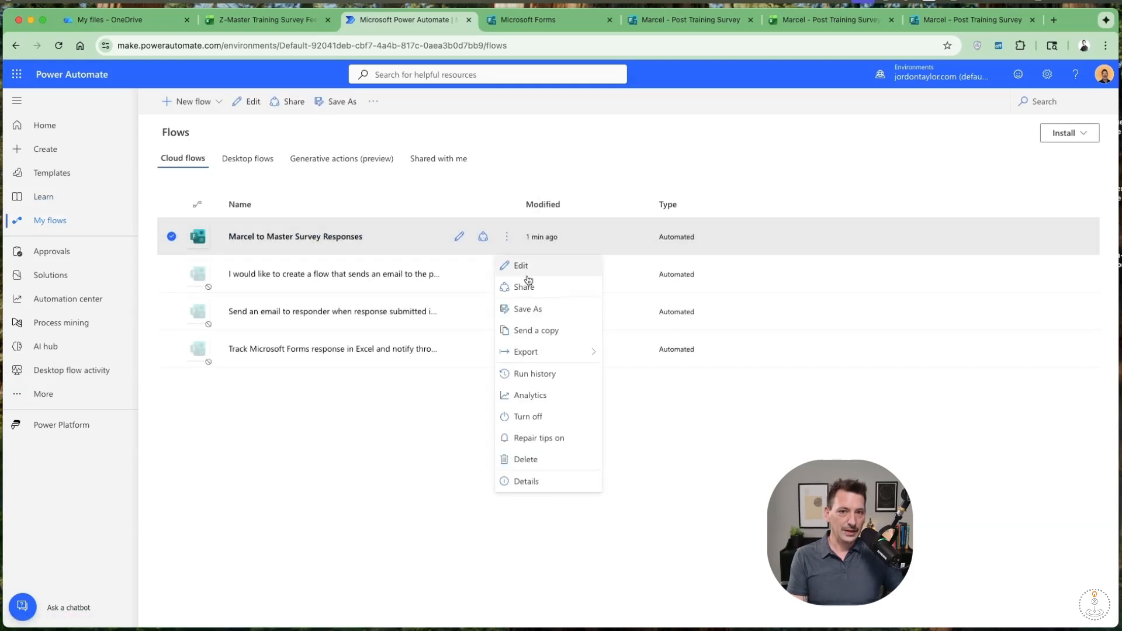
pyautogui.click(528, 310)
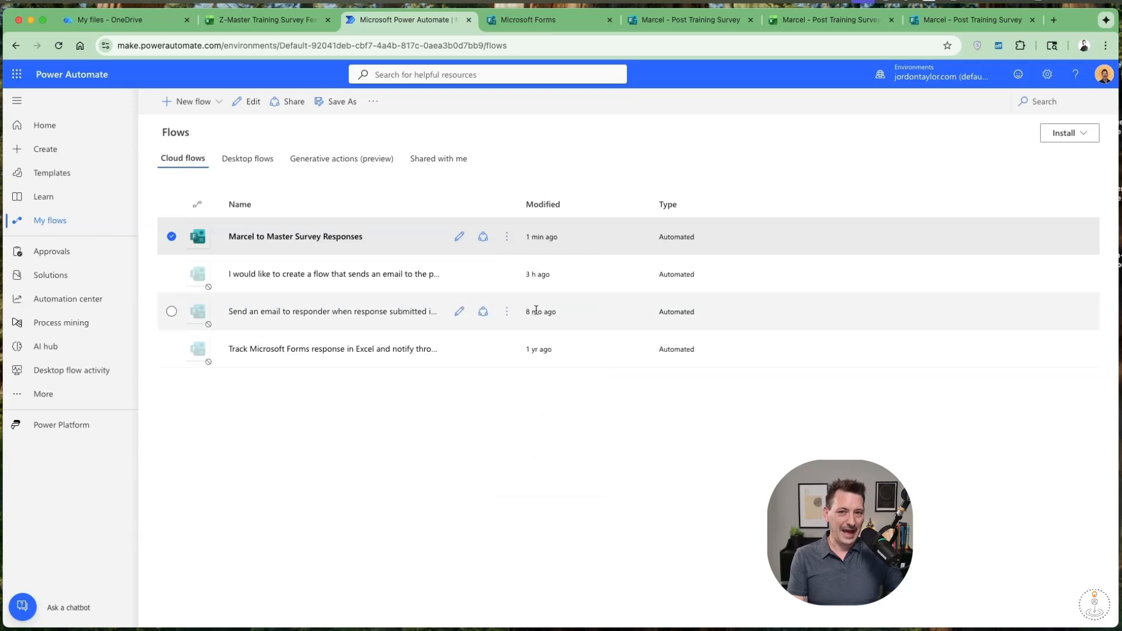
pyautogui.write('Mikaela to Master Survey Responses')
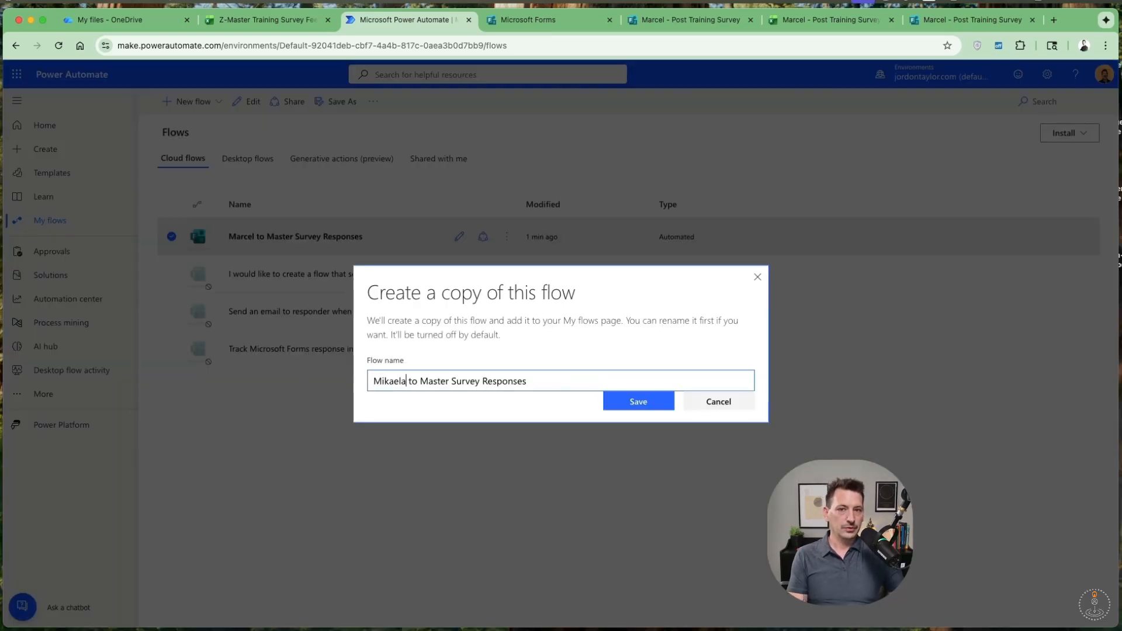
pyautogui.click(625, 401)
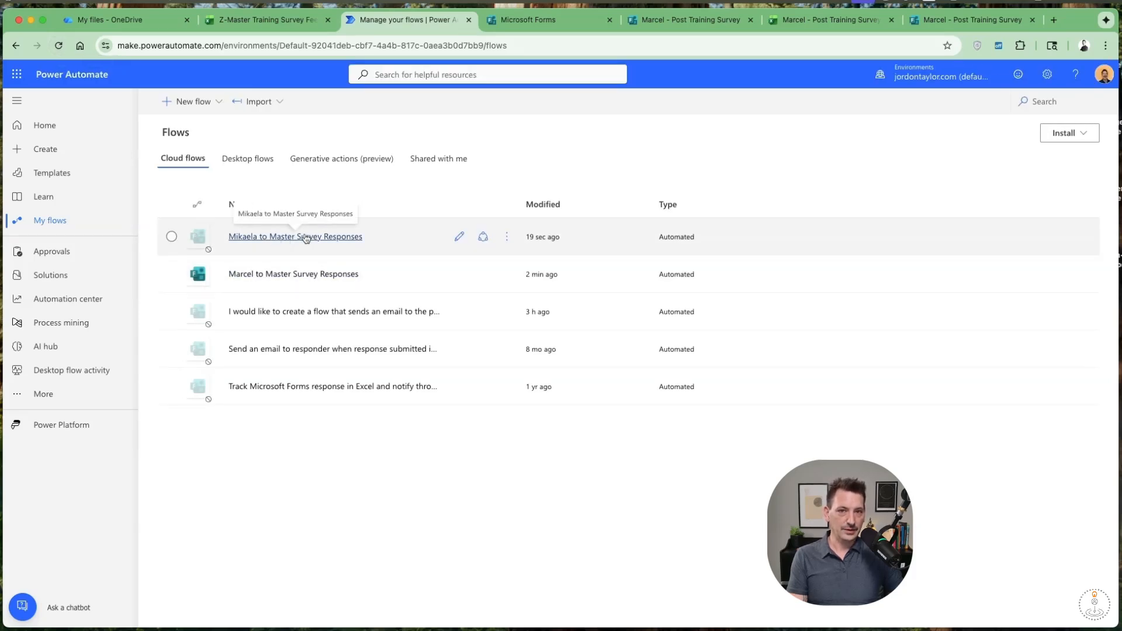
# Edit the Mikaela to Master Survey Responses flow and set its trigger's form to "Mikaela - Post Training Survey".
pyautogui.click(460, 239)
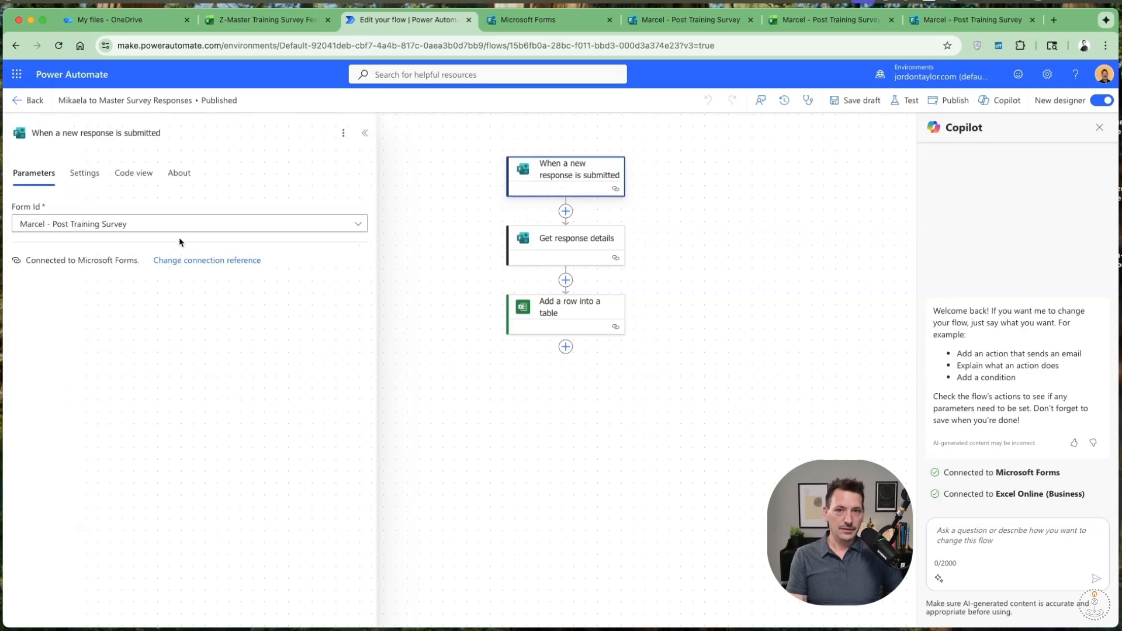
pyautogui.click(353, 230)
pyautogui.click(220, 373)
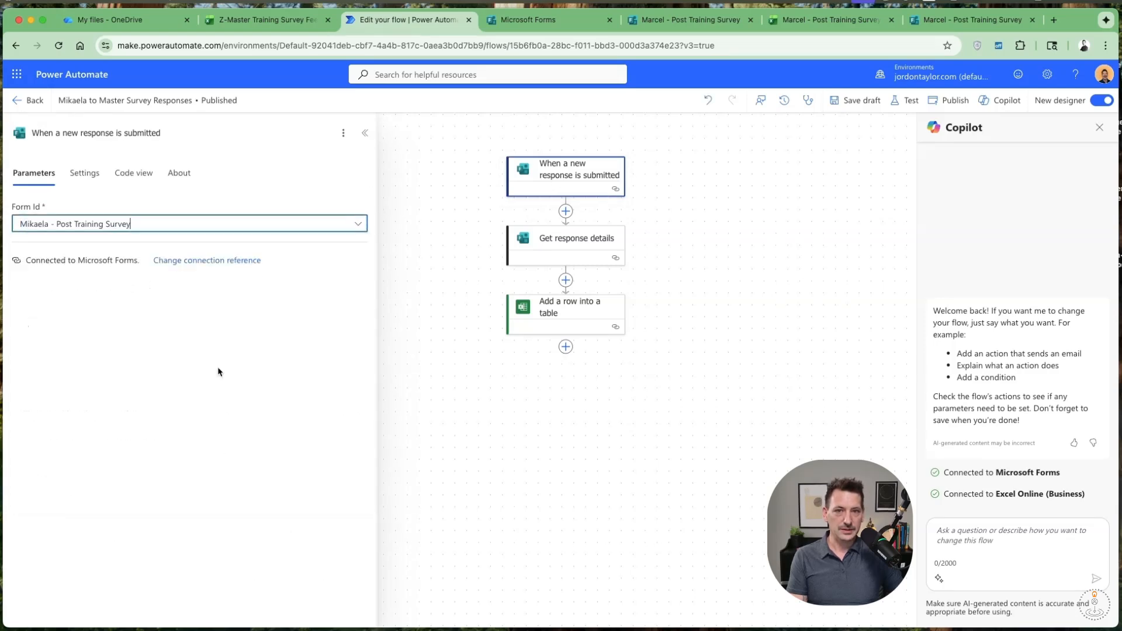
# Set the Get response details form to "Mikaela - Post Training Survey", check the Add a row into a table mappings, and publish the flow.
pyautogui.click(542, 252)
pyautogui.click(358, 223)
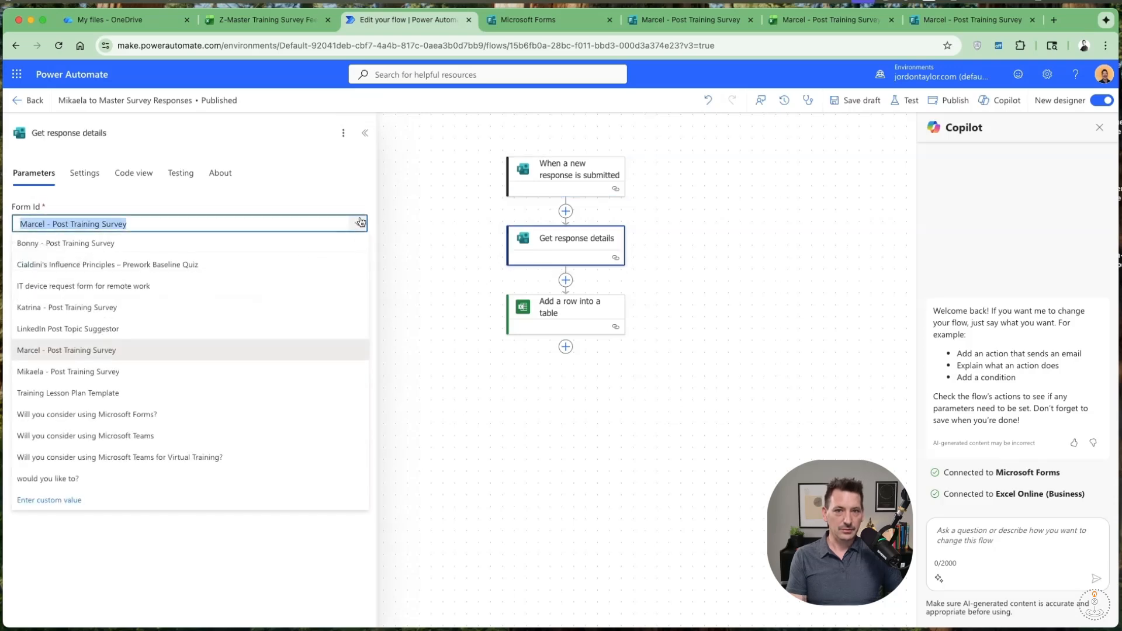
pyautogui.click(202, 371)
pyautogui.click(536, 321)
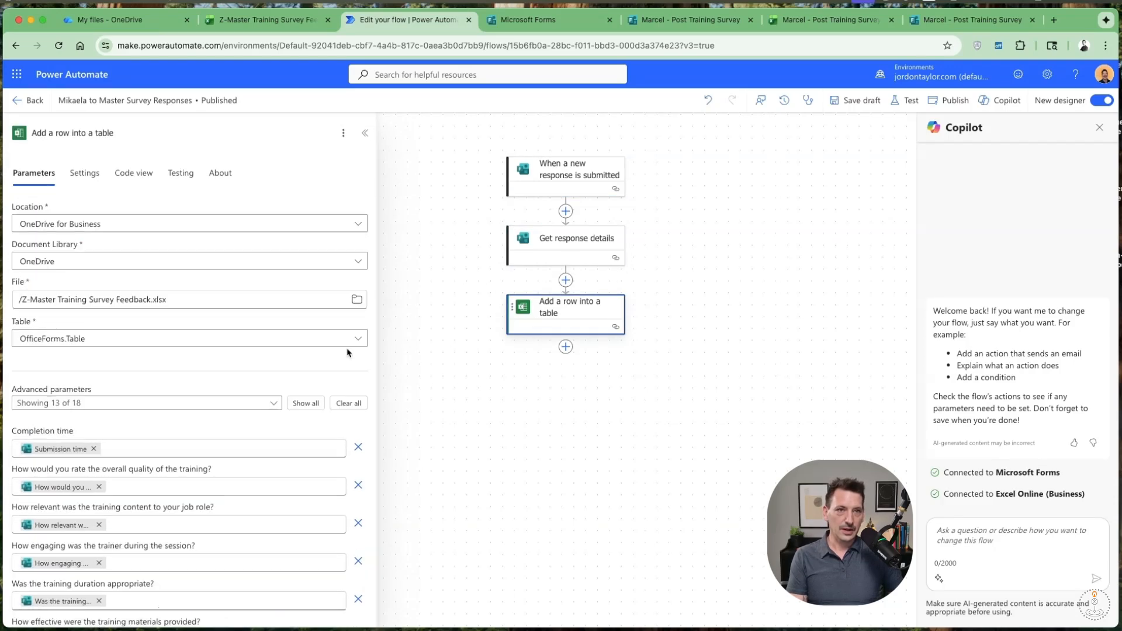
pyautogui.click(946, 110)
# Submit a test response to Mikaela - Post Training Survey, rating quality and relevance 10 and answering both text questions "Mikaela Test".
pyautogui.click(543, 20)
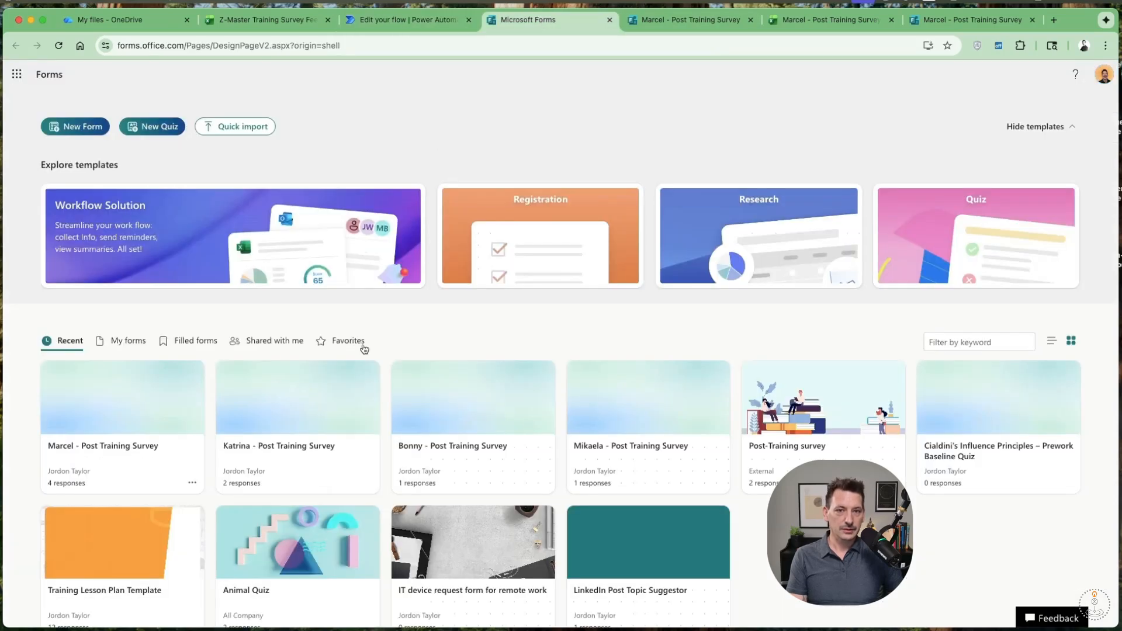
pyautogui.click(638, 437)
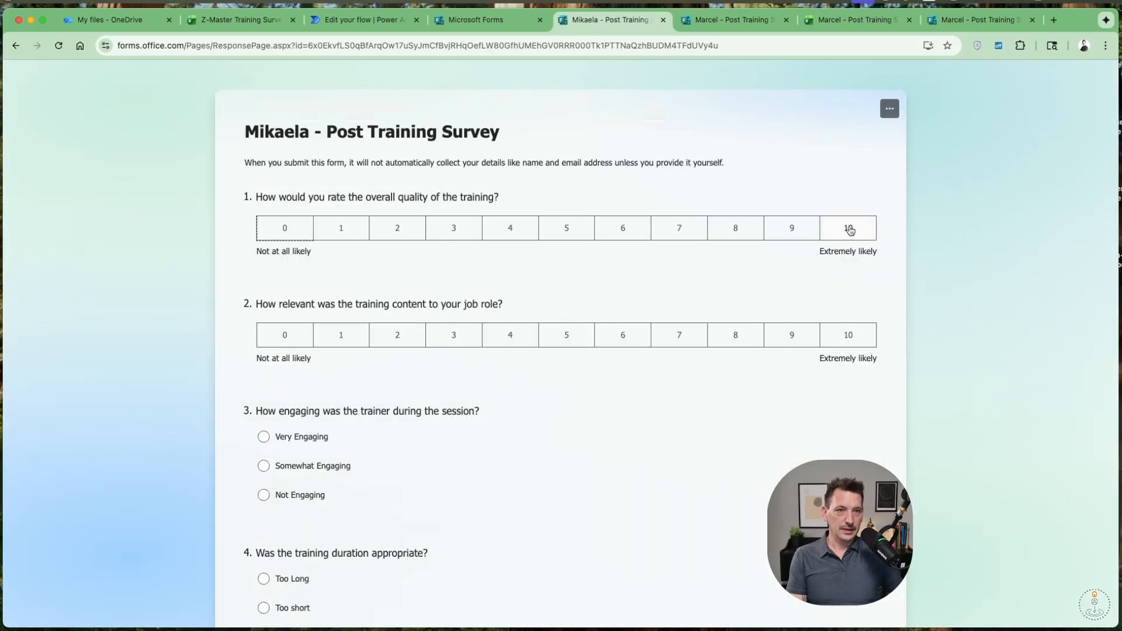
pyautogui.click(849, 228)
pyautogui.click(854, 334)
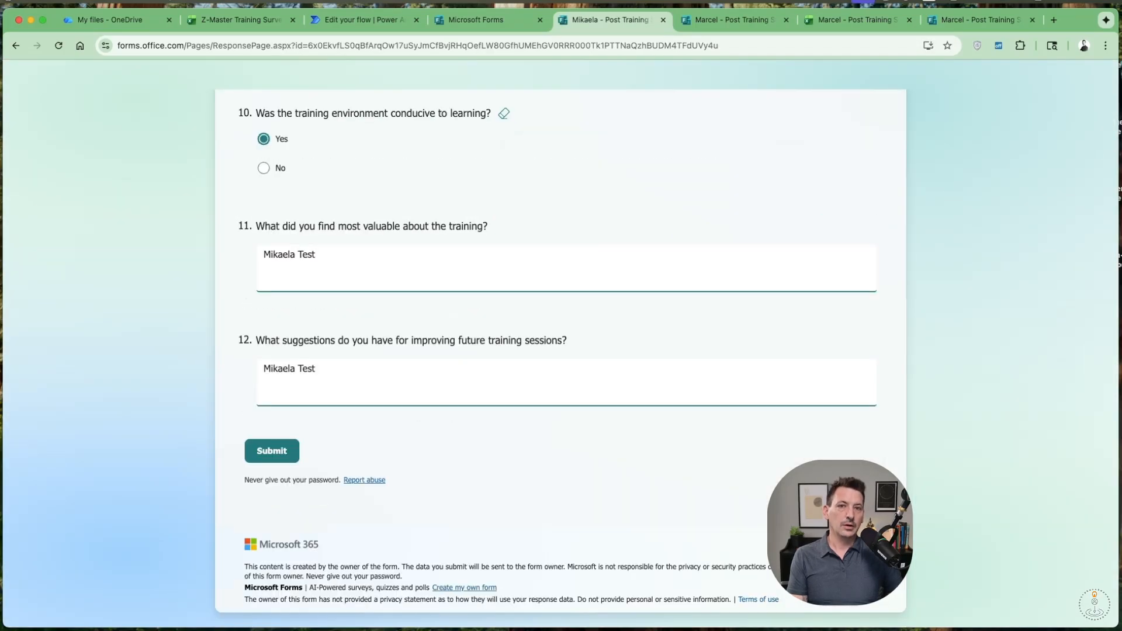
pyautogui.click(271, 451)
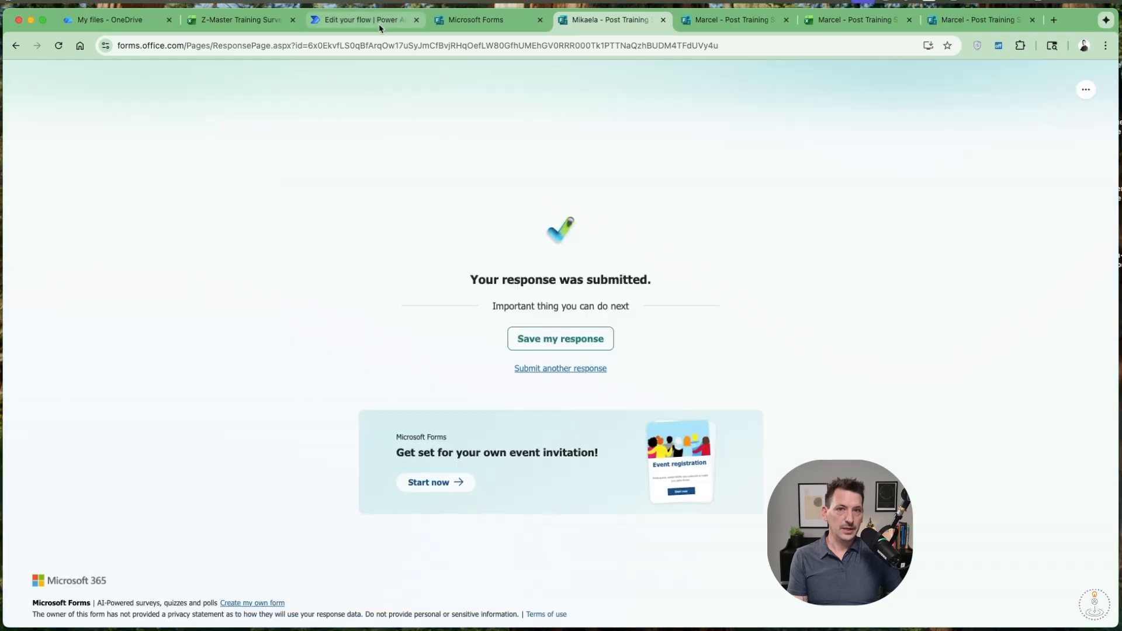
# Return to the Mikaela to Master Survey Responses details page in Power Automate and refresh its 28-day run history.
pyautogui.click(381, 24)
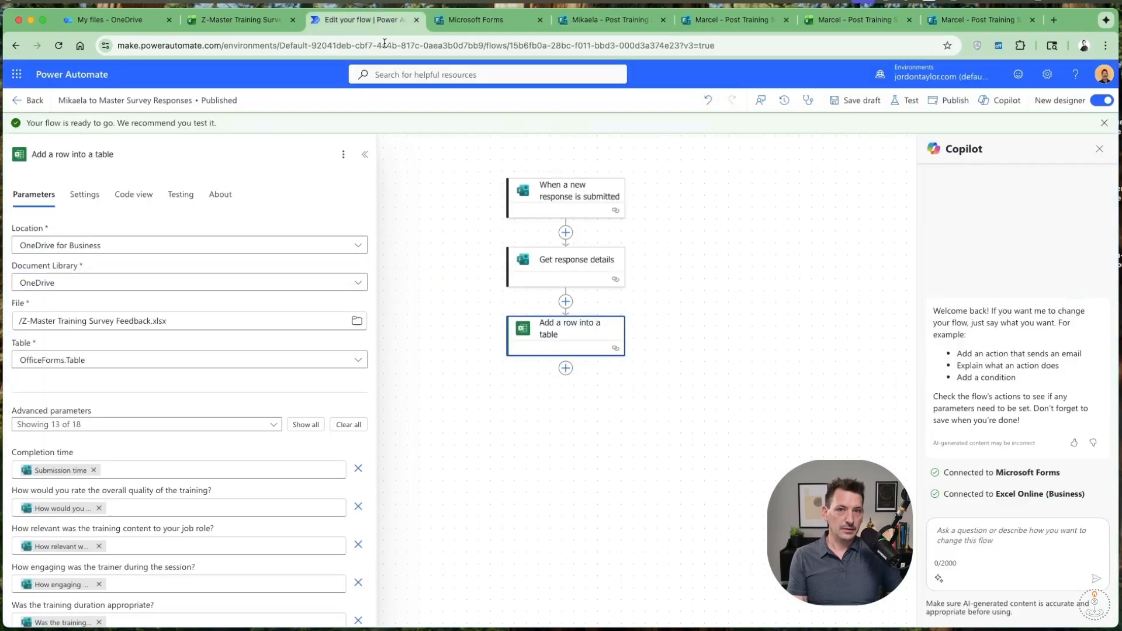
pyautogui.click(34, 105)
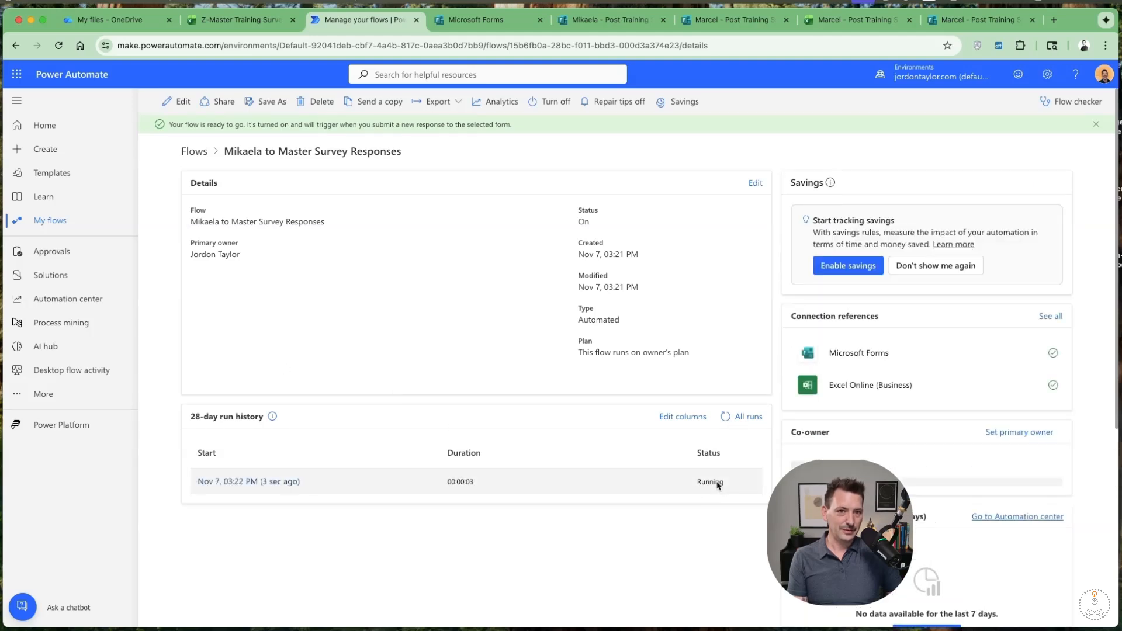
pyautogui.click(725, 421)
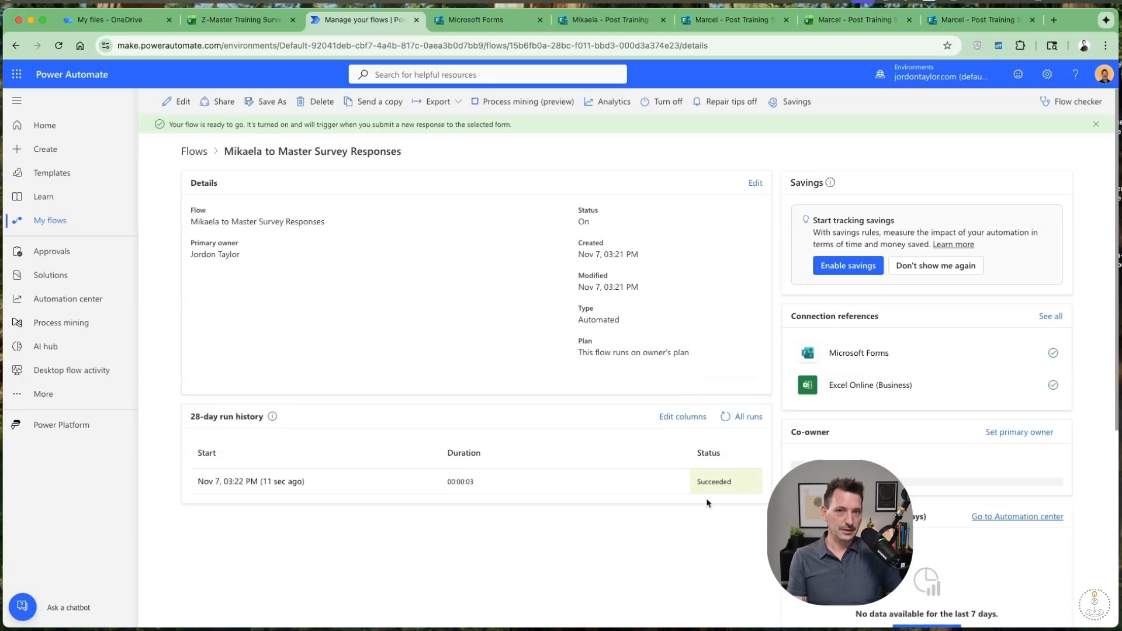
# Widen column P of the Z-Master Training Survey Feedback workbook to show the full test answer, and return to Power Automate.
pyautogui.click(231, 24)
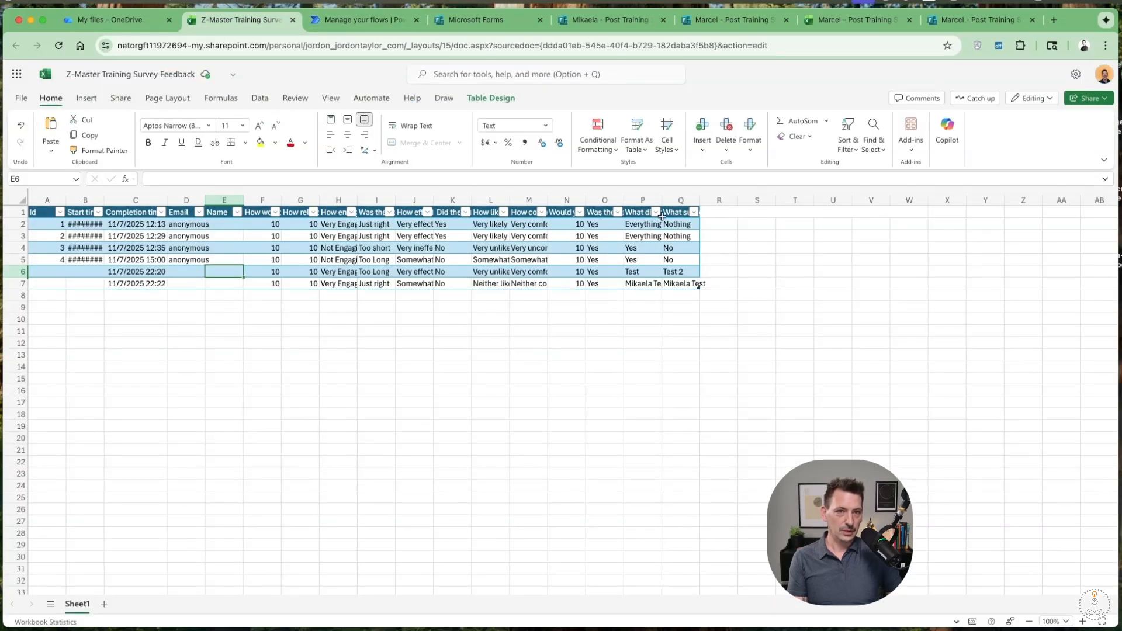
pyautogui.moveTo(662, 203); pyautogui.dragTo(675, 204)
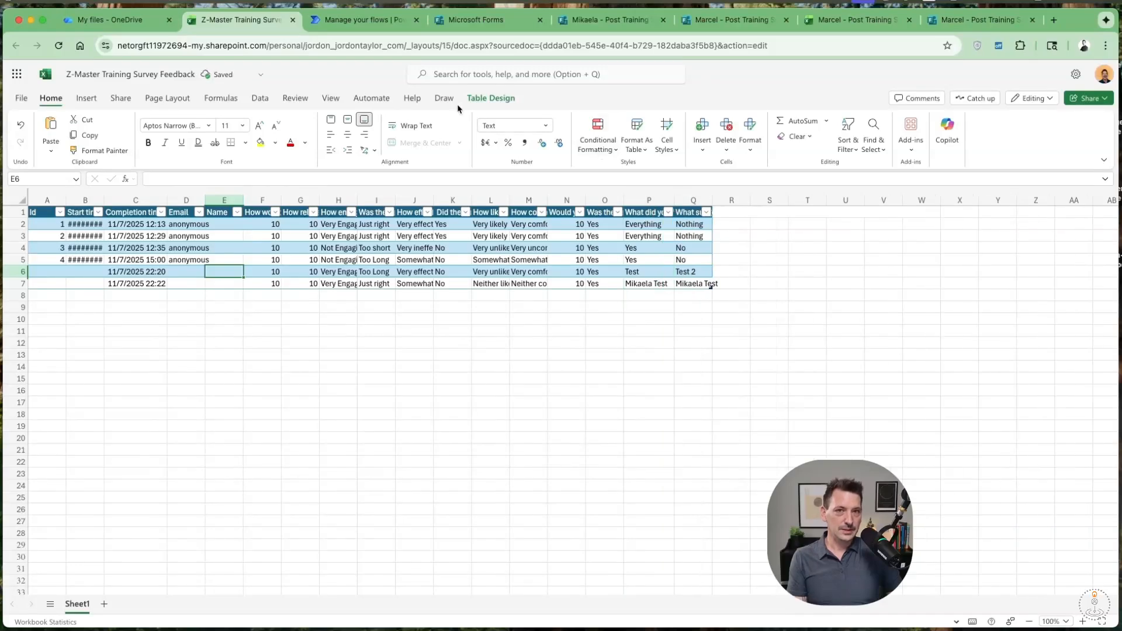
pyautogui.click(341, 20)
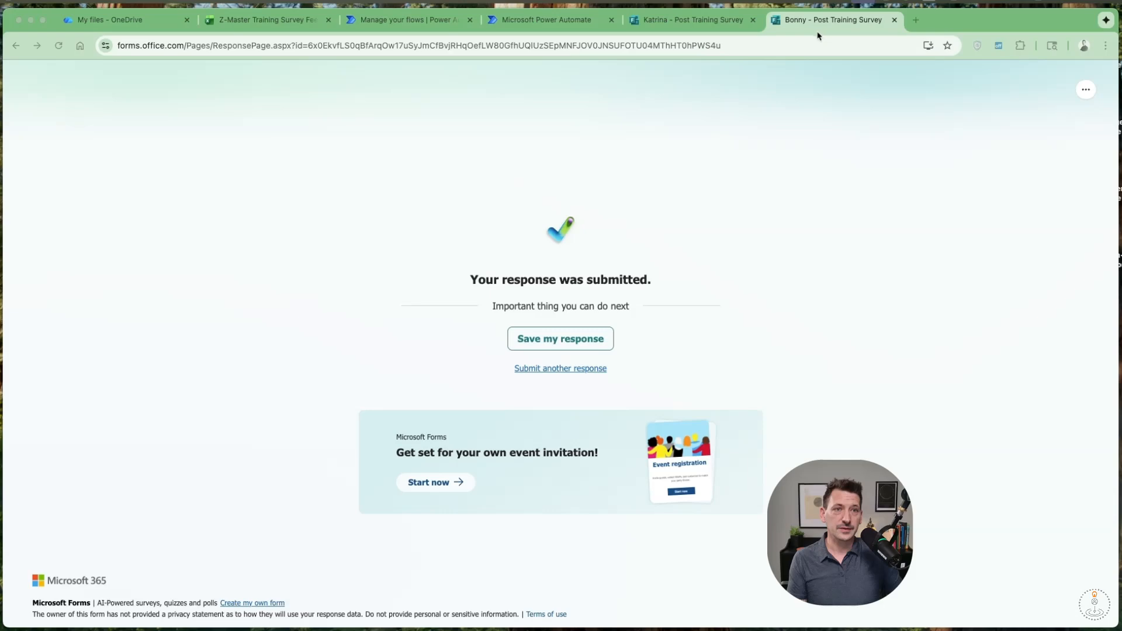
# Refresh the run histories of the Bonny and Katrina to Master Survey Responses flows and check the master workbook for their test responses.
pyautogui.click(665, 22)
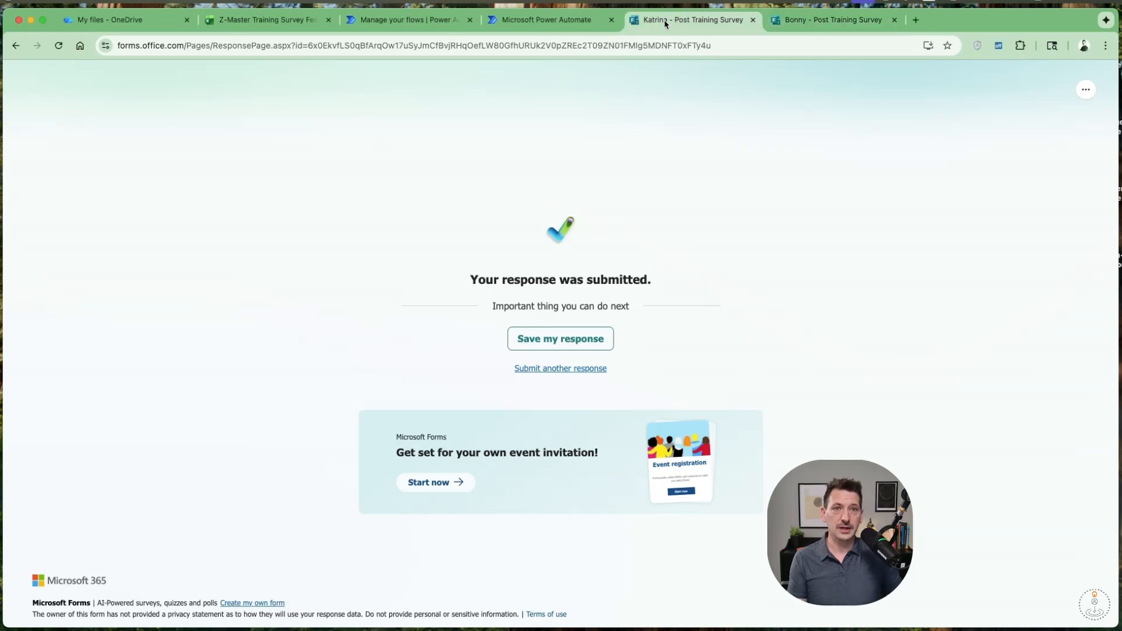
pyautogui.click(544, 26)
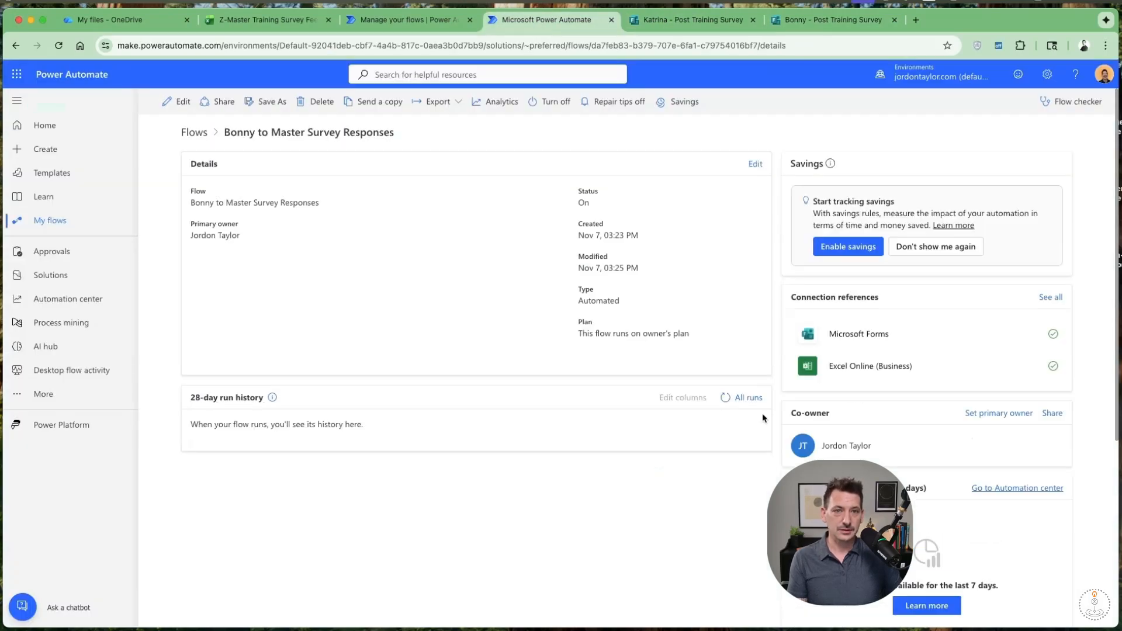
pyautogui.click(725, 397)
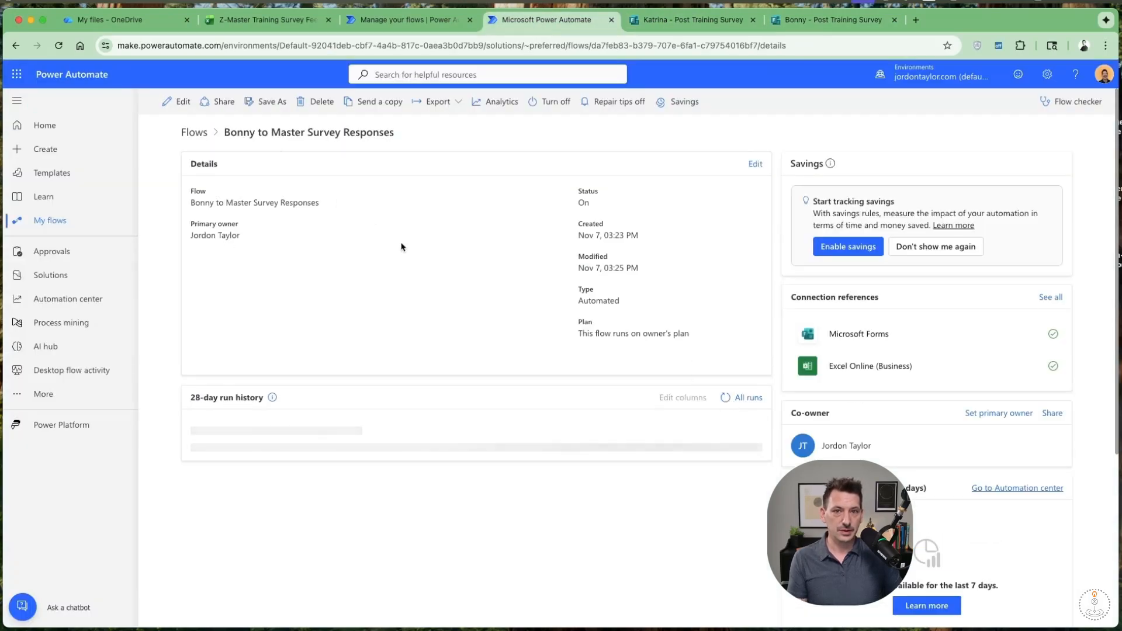
pyautogui.click(406, 22)
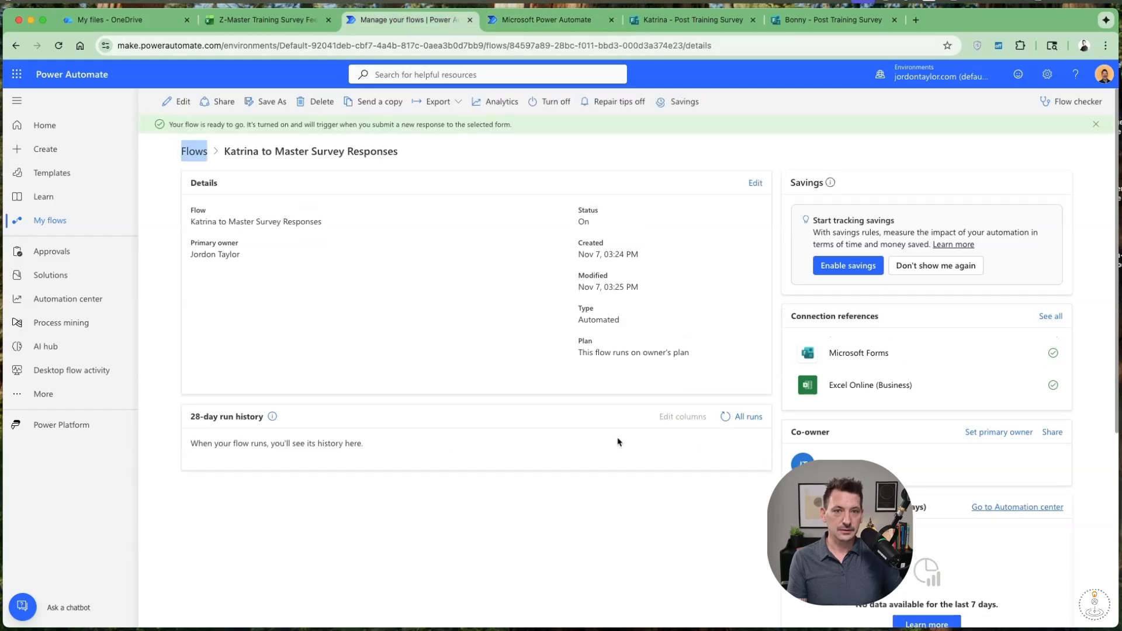
pyautogui.click(725, 417)
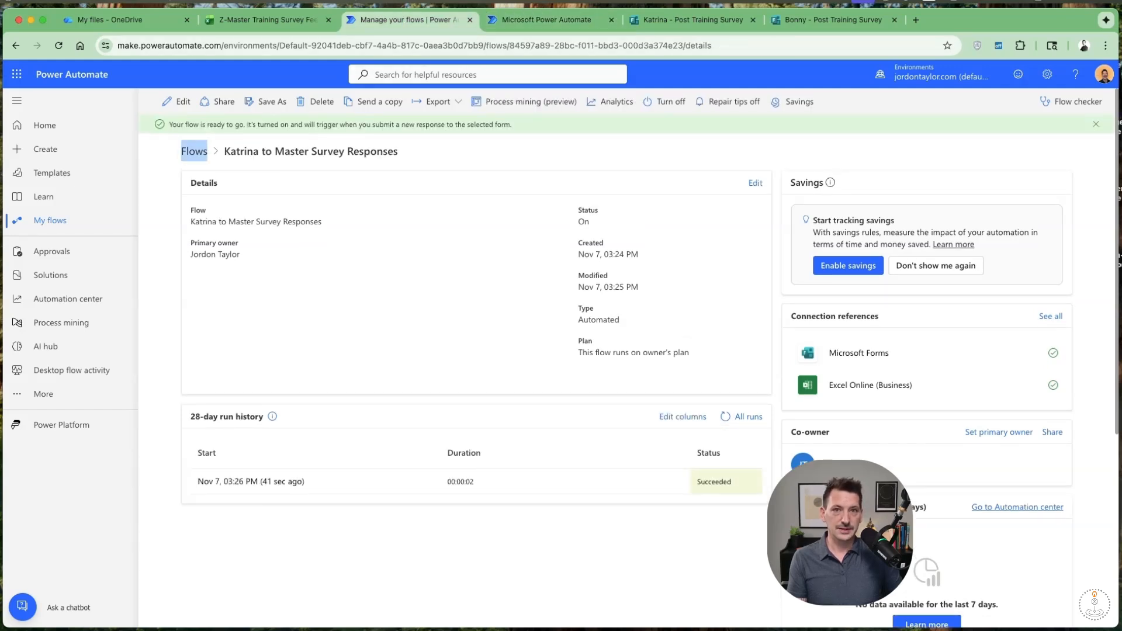
pyautogui.click(254, 17)
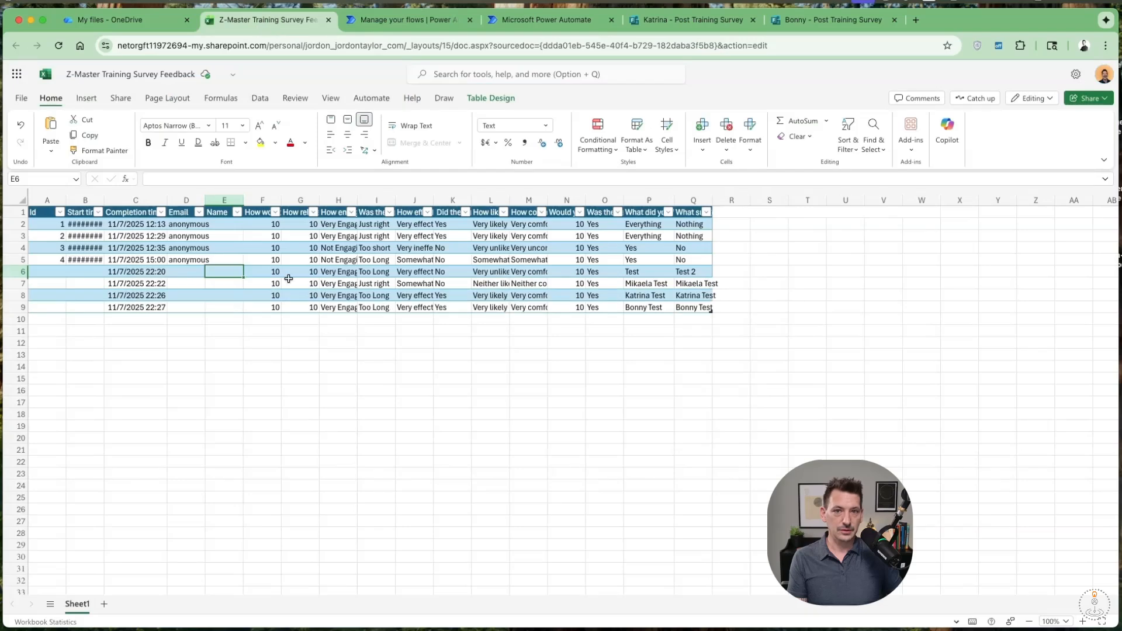